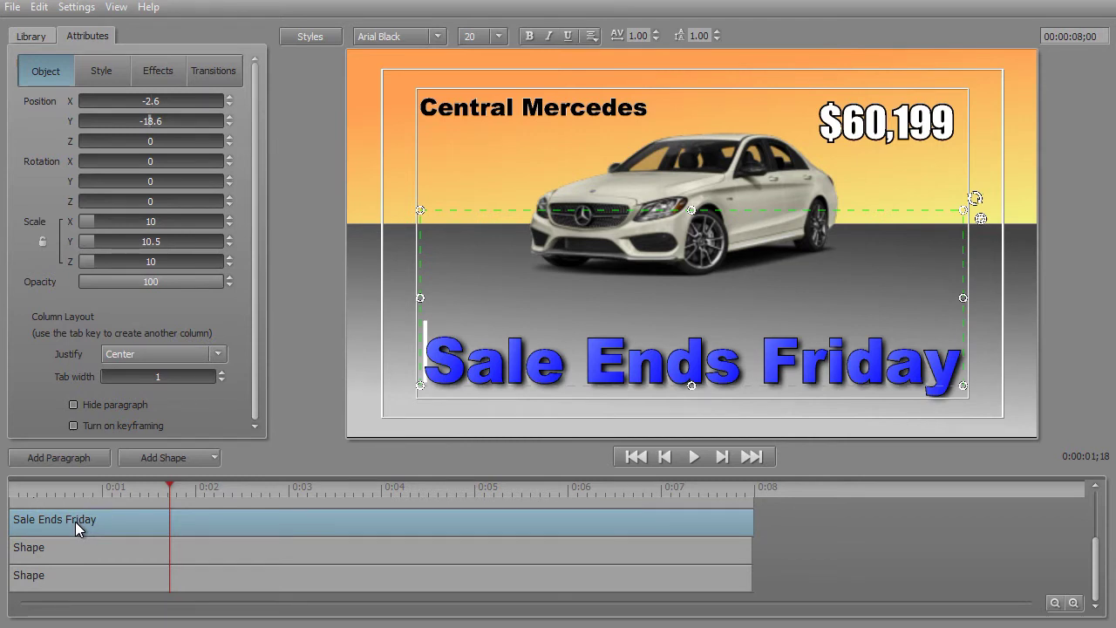
- Open the Library's Transitions > Animations and show the Infinity presets from Centered to Word by Word
left_click(33, 37)
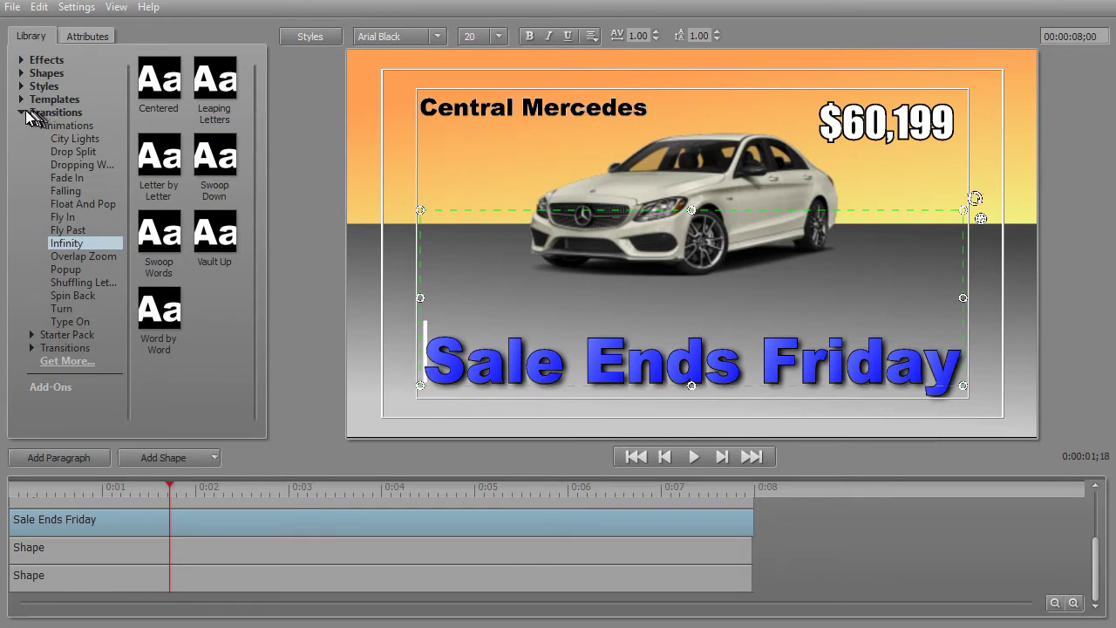
left_click(22, 116)
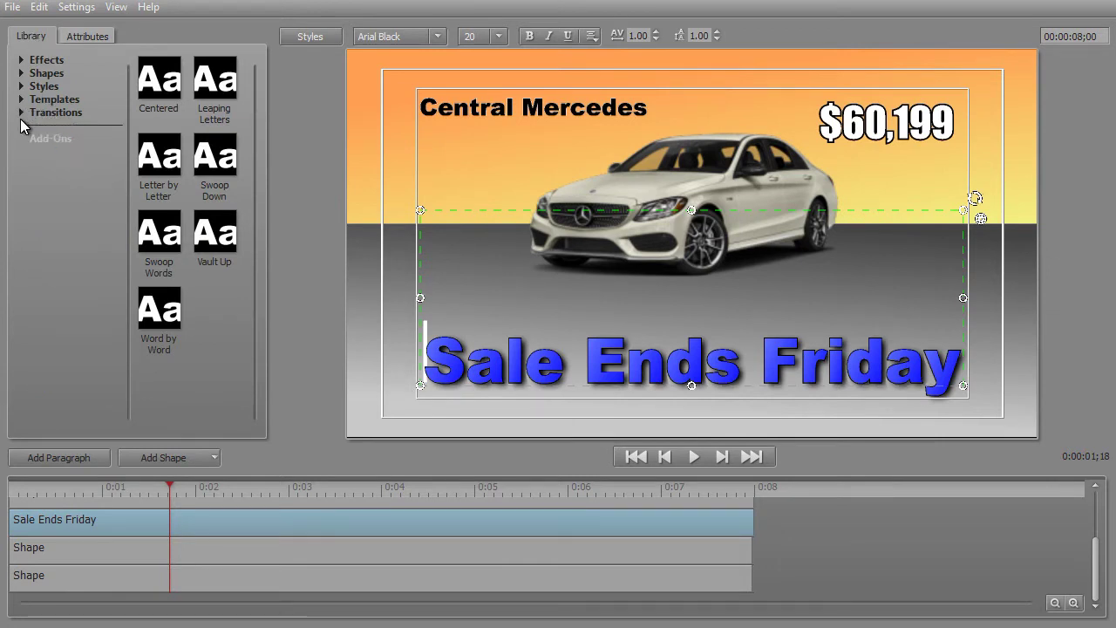
left_click(22, 116)
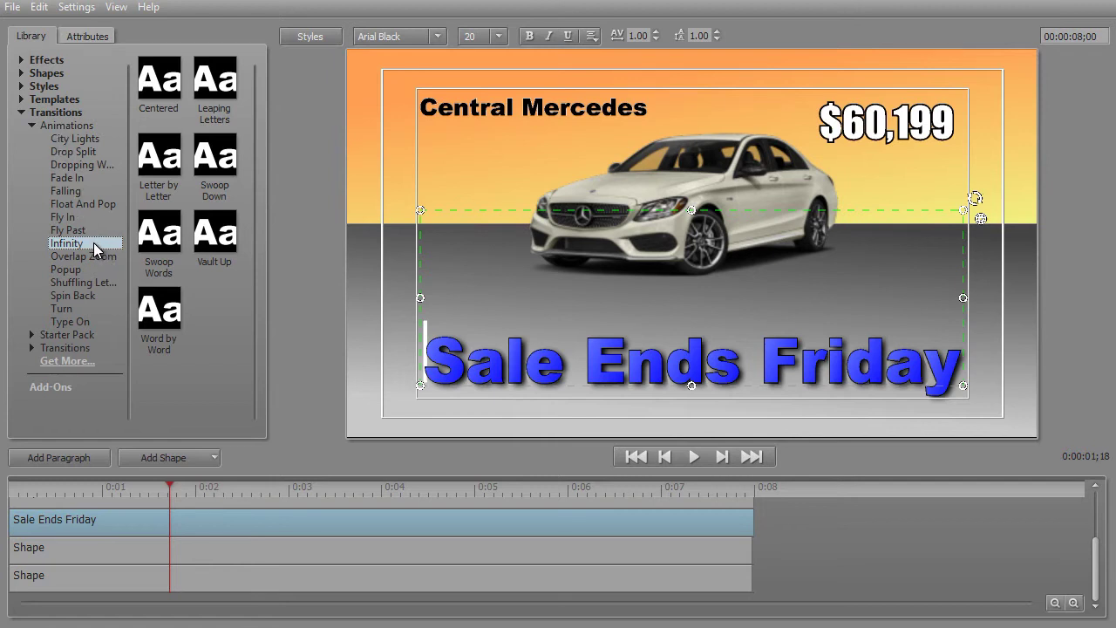
left_click_drag(98, 250, 211, 293)
- Preview Infinity presets like Swoop Down, Vault Up and Word by Word, then apply Centered
mouse_move(153, 83)
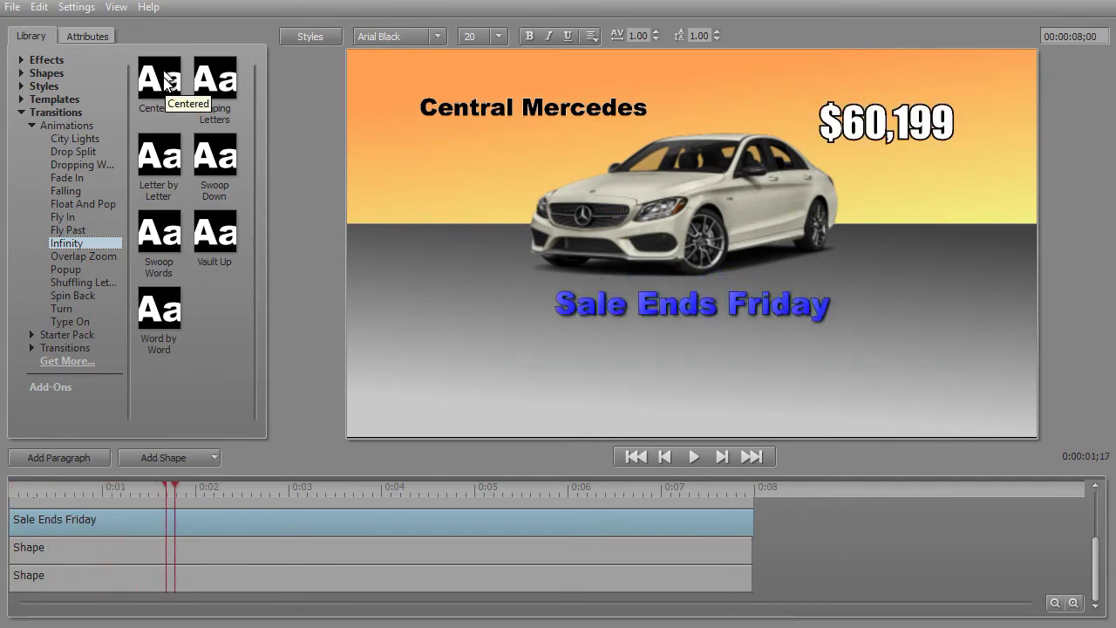
mouse_move(220, 82)
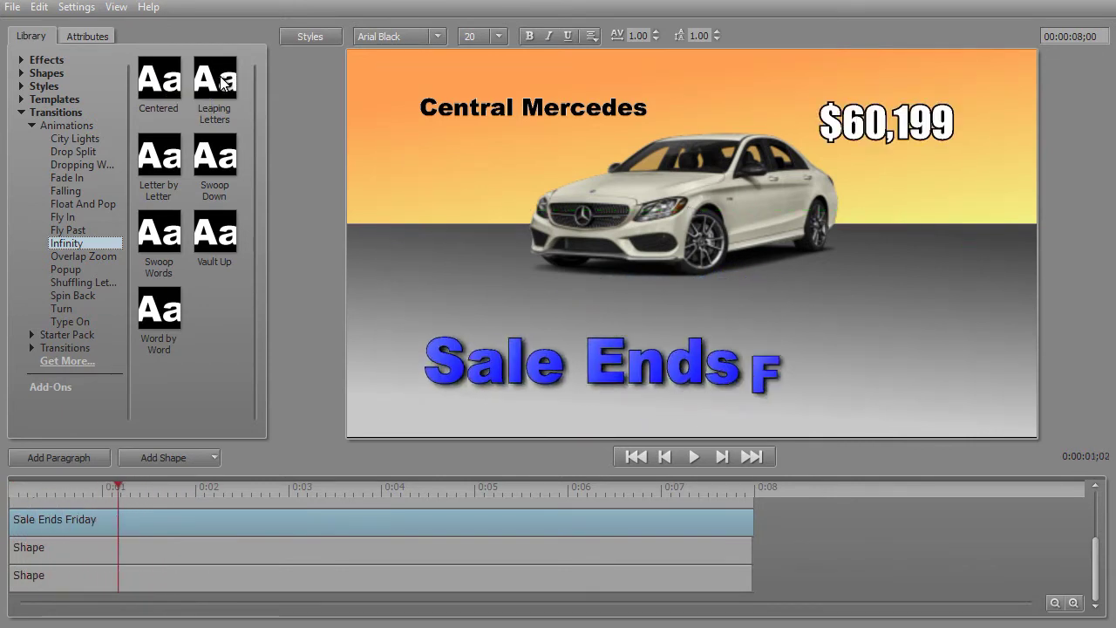
mouse_move(162, 166)
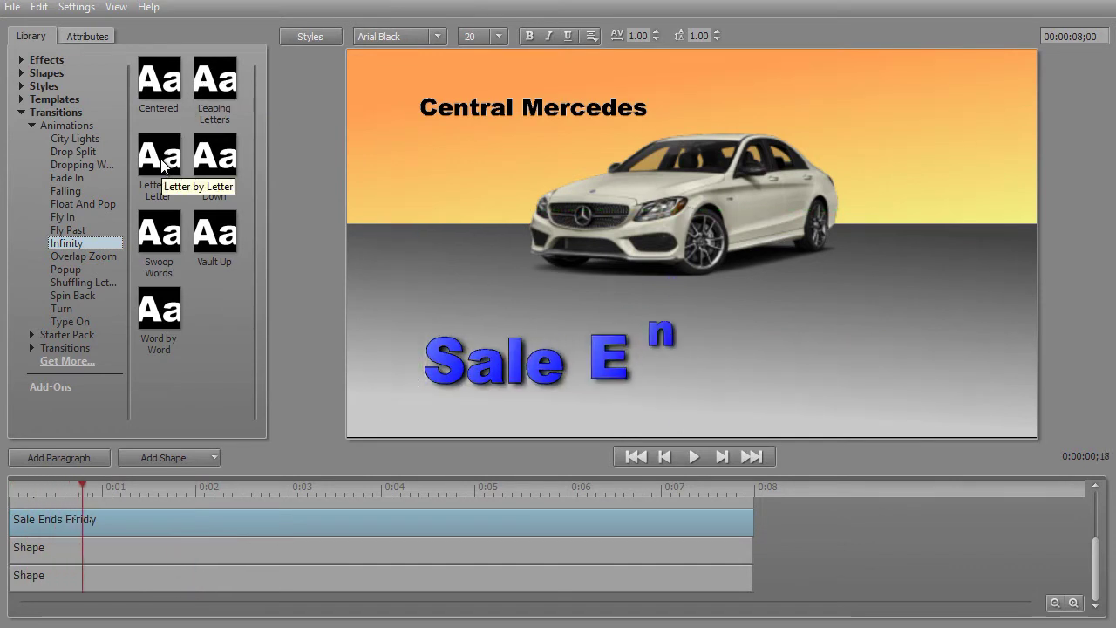
mouse_move(216, 155)
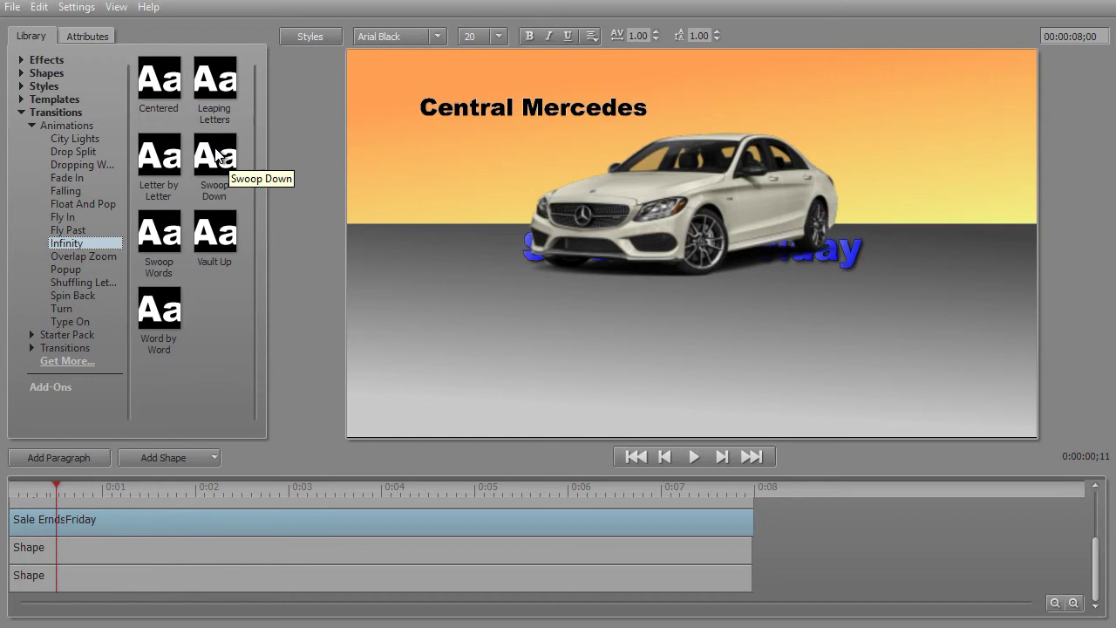
mouse_move(162, 242)
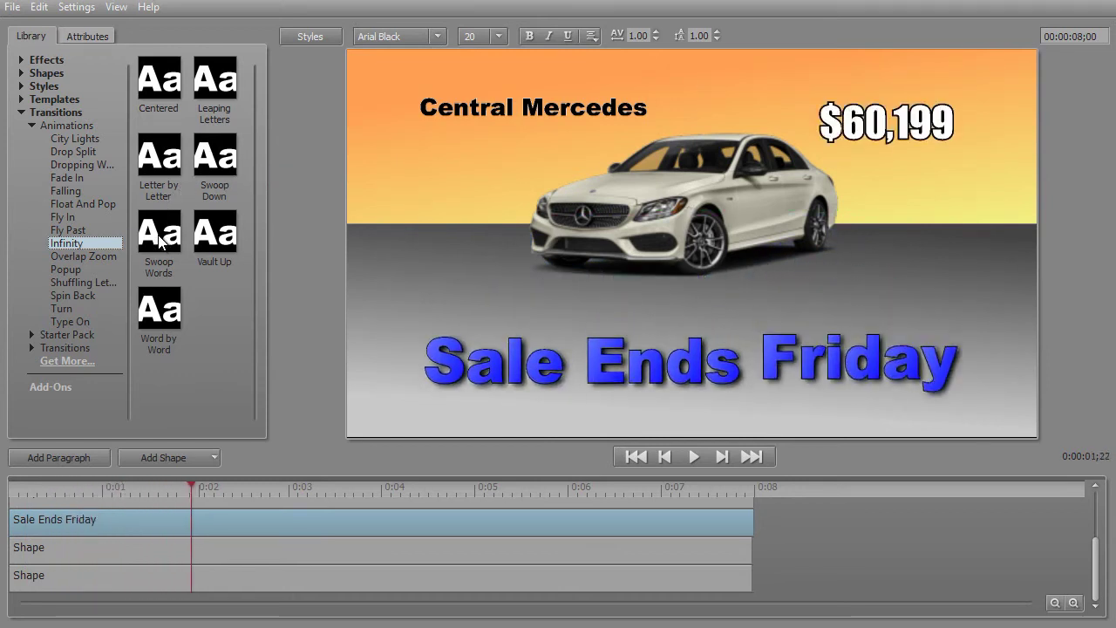
mouse_move(216, 235)
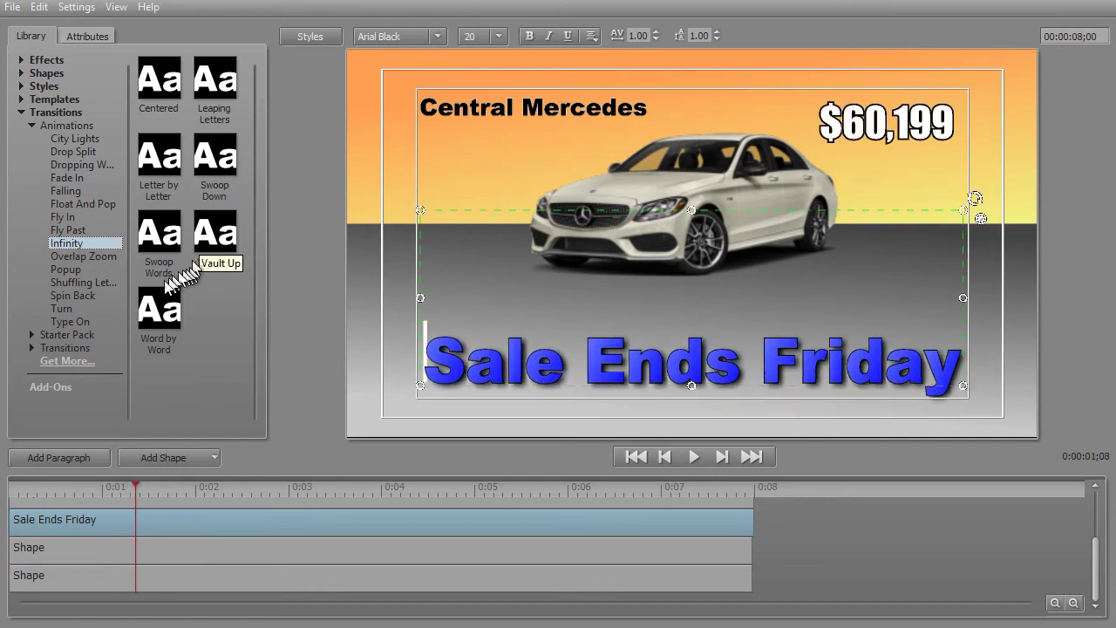
mouse_move(153, 331)
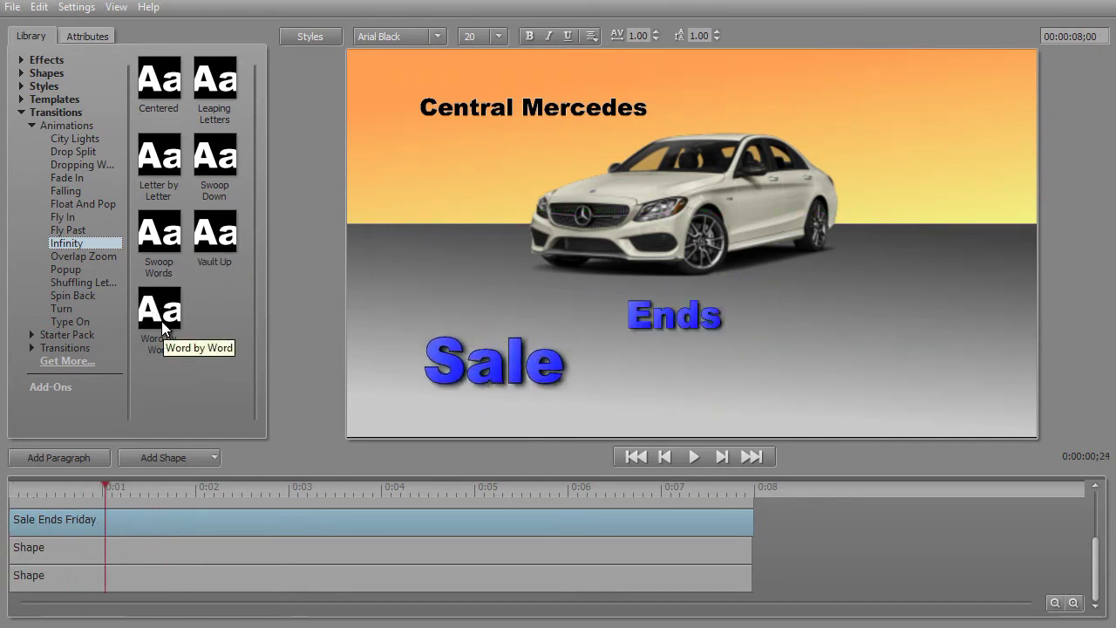
left_click(162, 81)
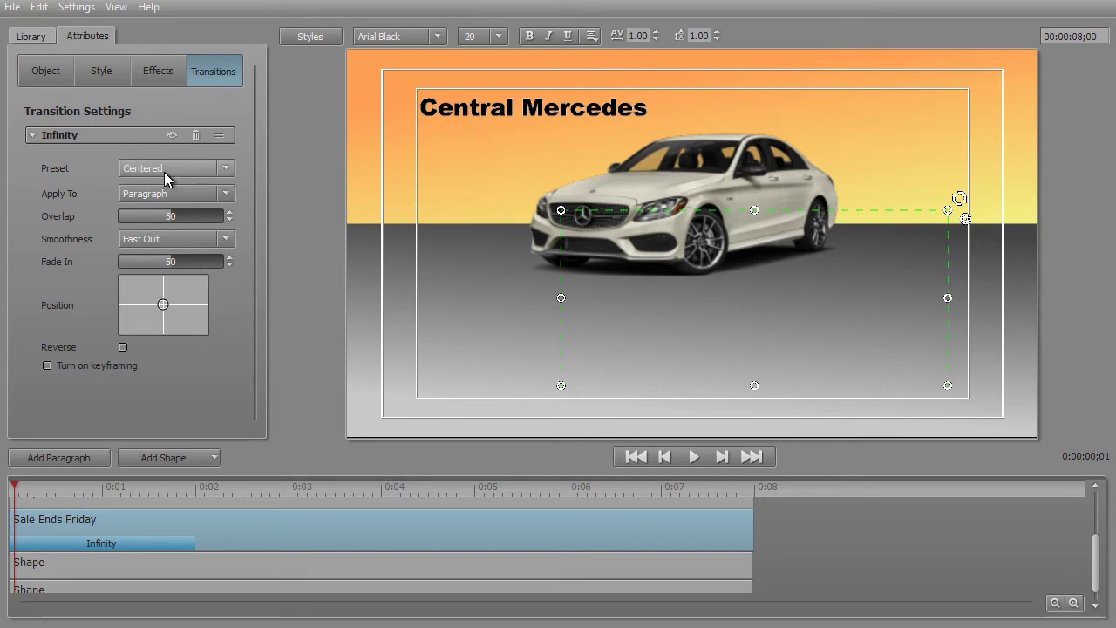
left_click(227, 168)
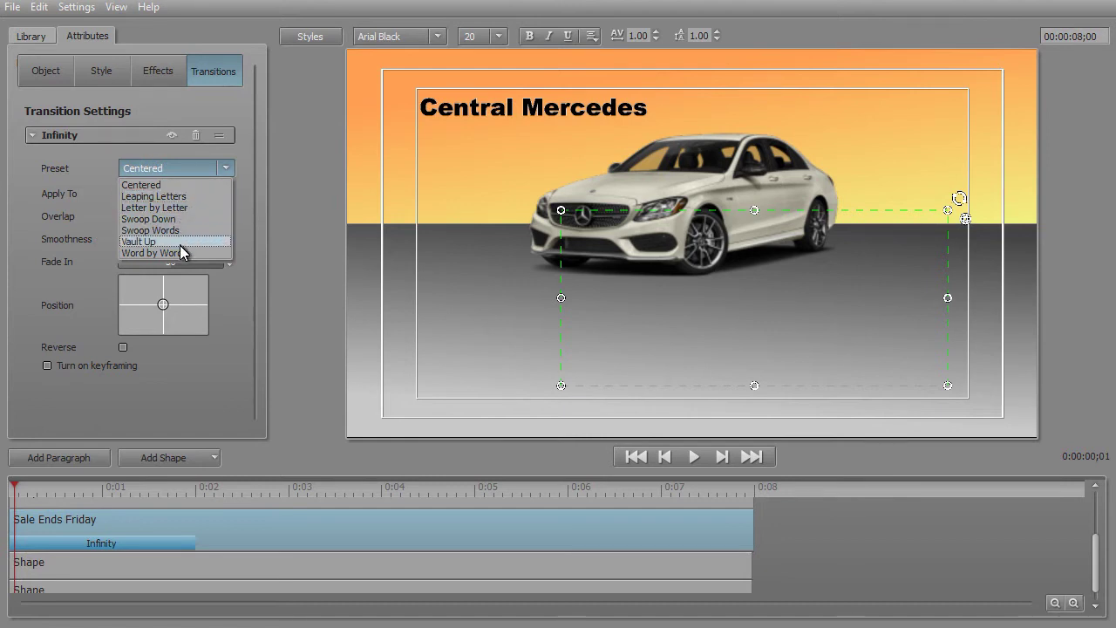
left_click(243, 196)
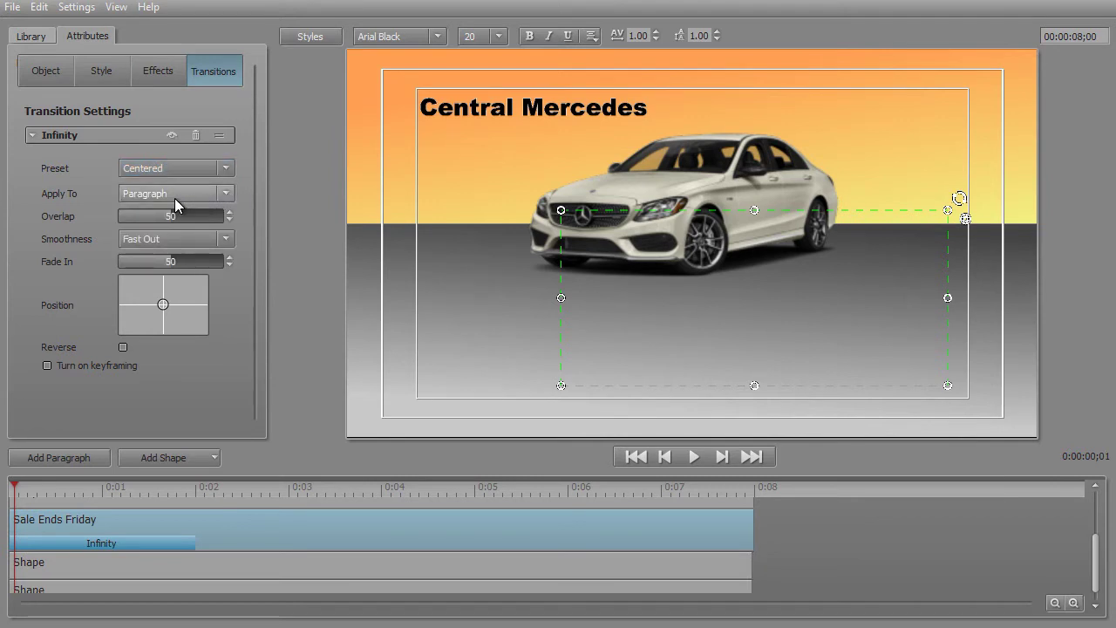
left_click(226, 196)
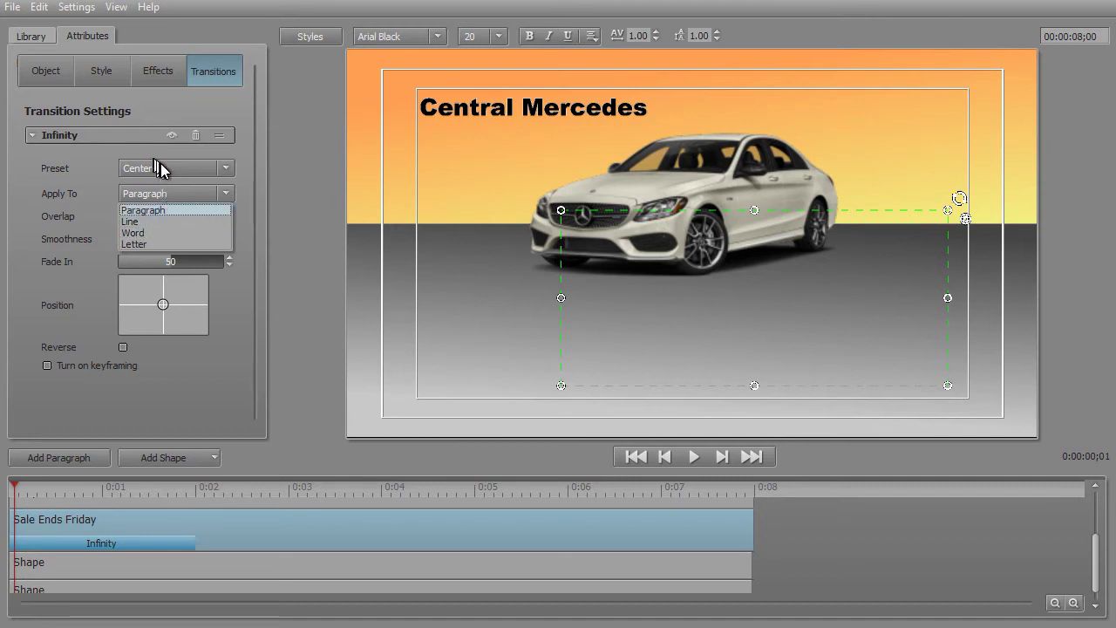
left_click(241, 218)
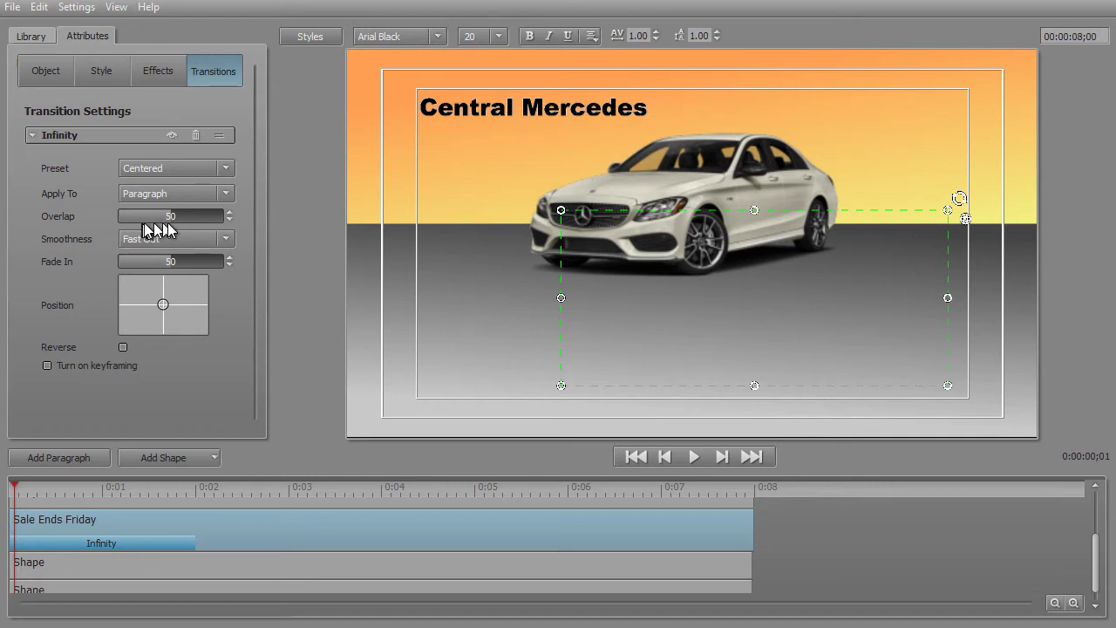
left_click(227, 238)
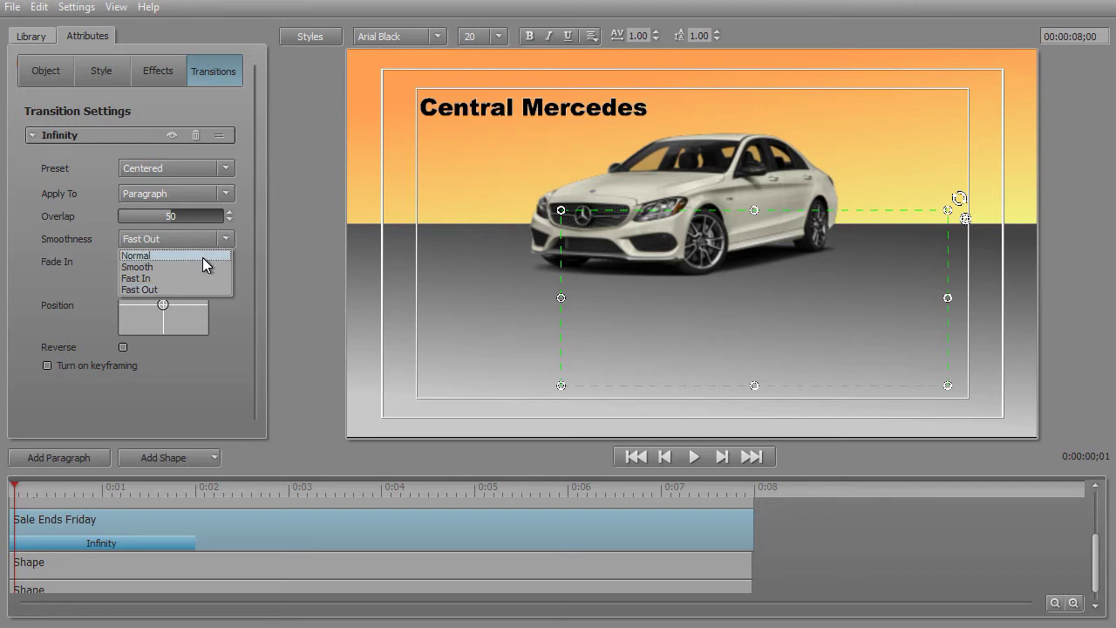
left_click(248, 243)
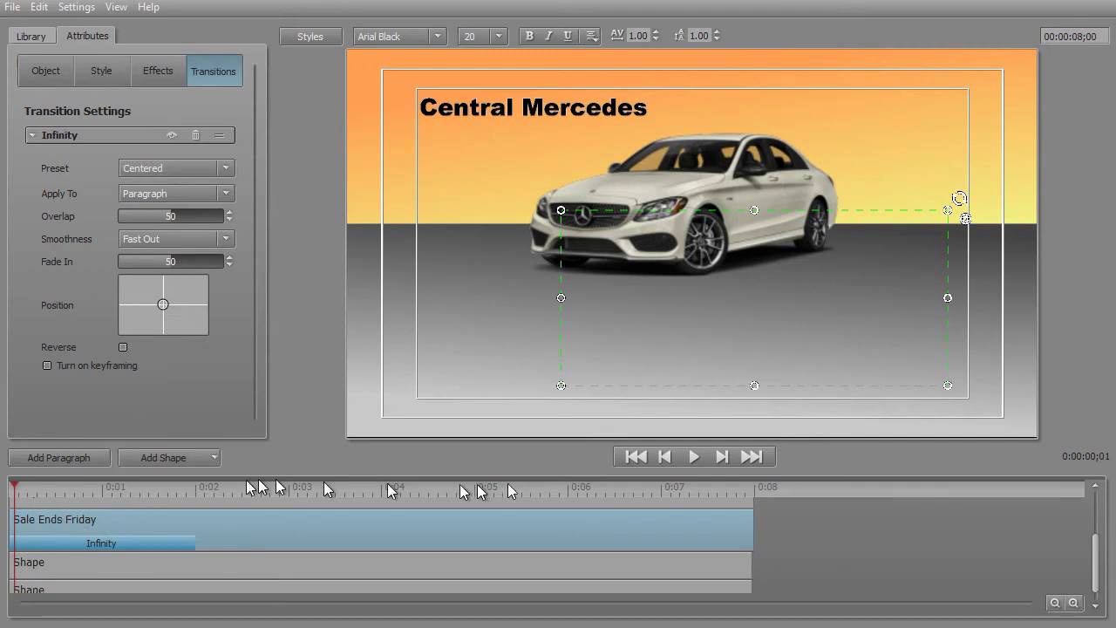
left_click(697, 459)
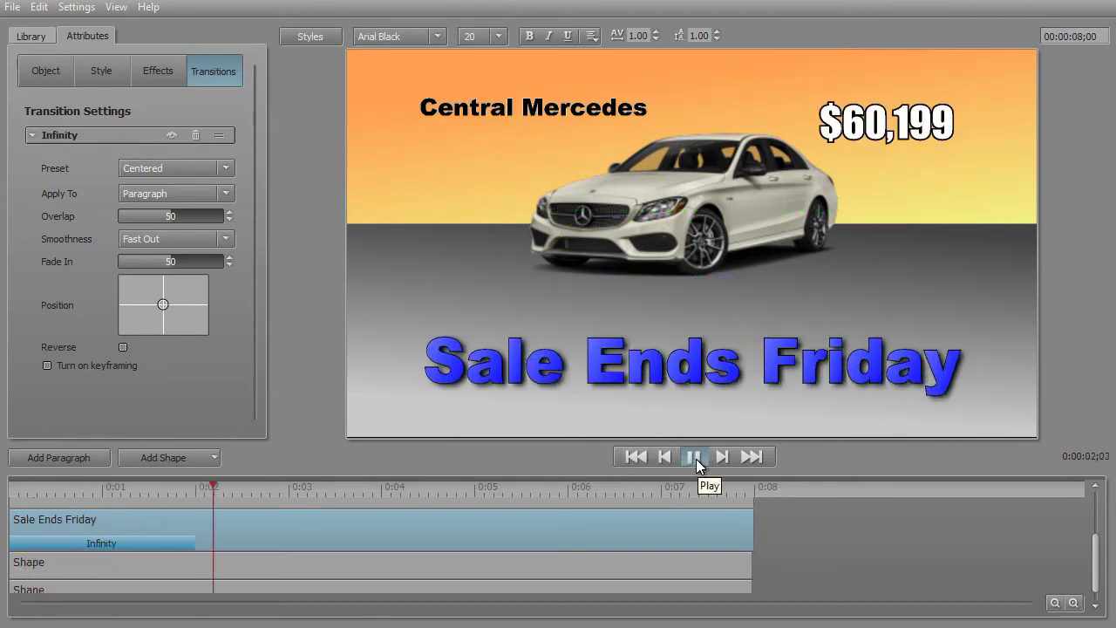
left_click(696, 458)
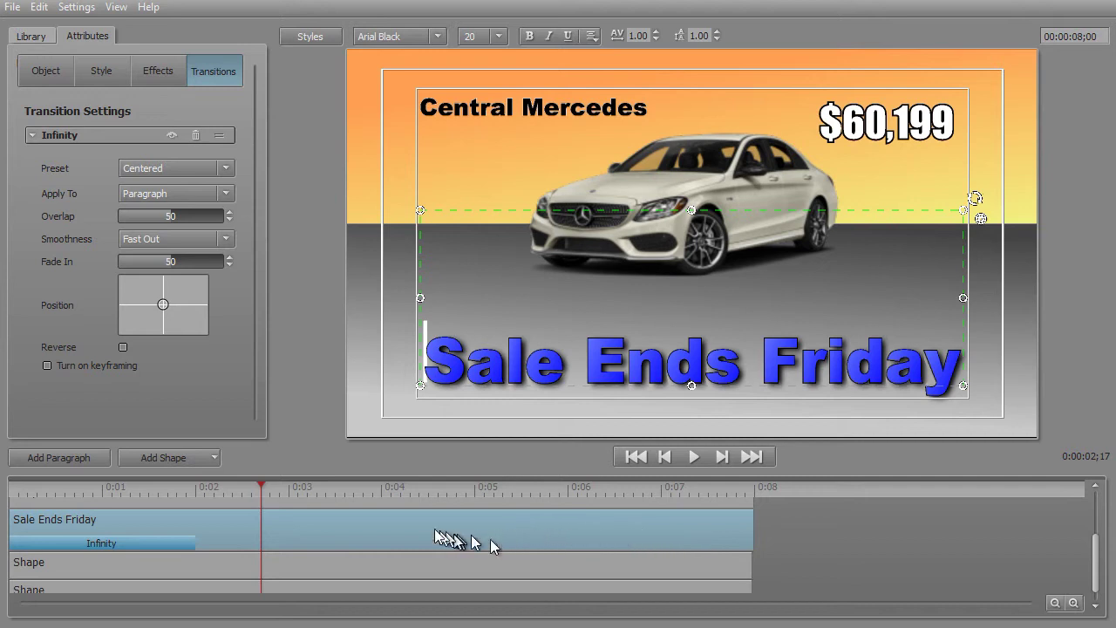
left_click_drag(256, 491, 219, 493)
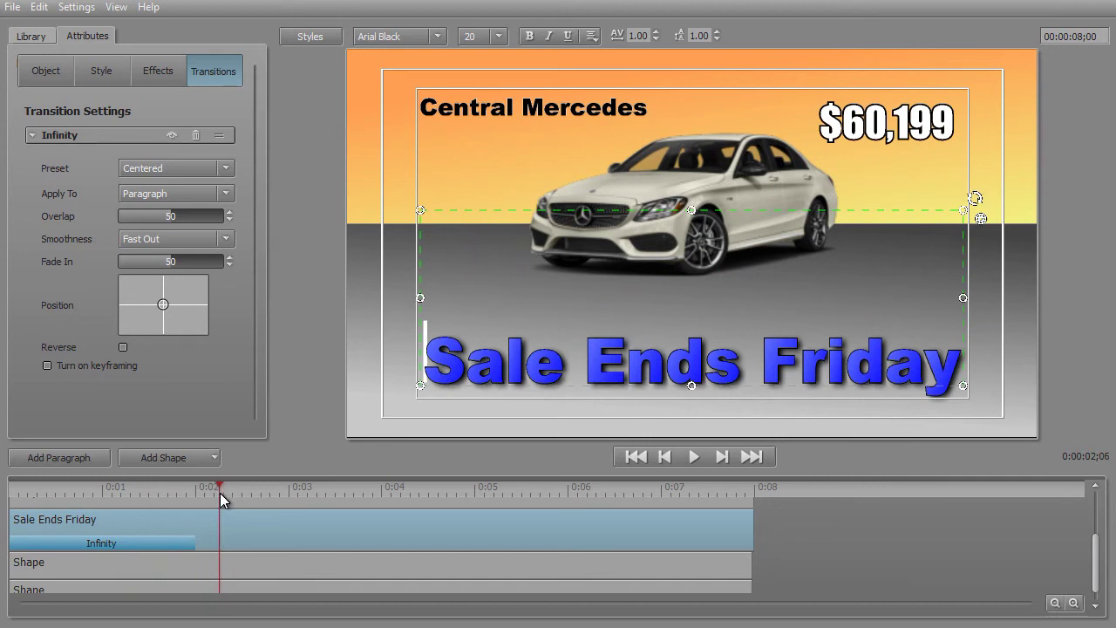
- Switch the Infinity preset to Leaping Letters and scrub from the start to watch letters leap in
left_click(223, 164)
left_click(191, 194)
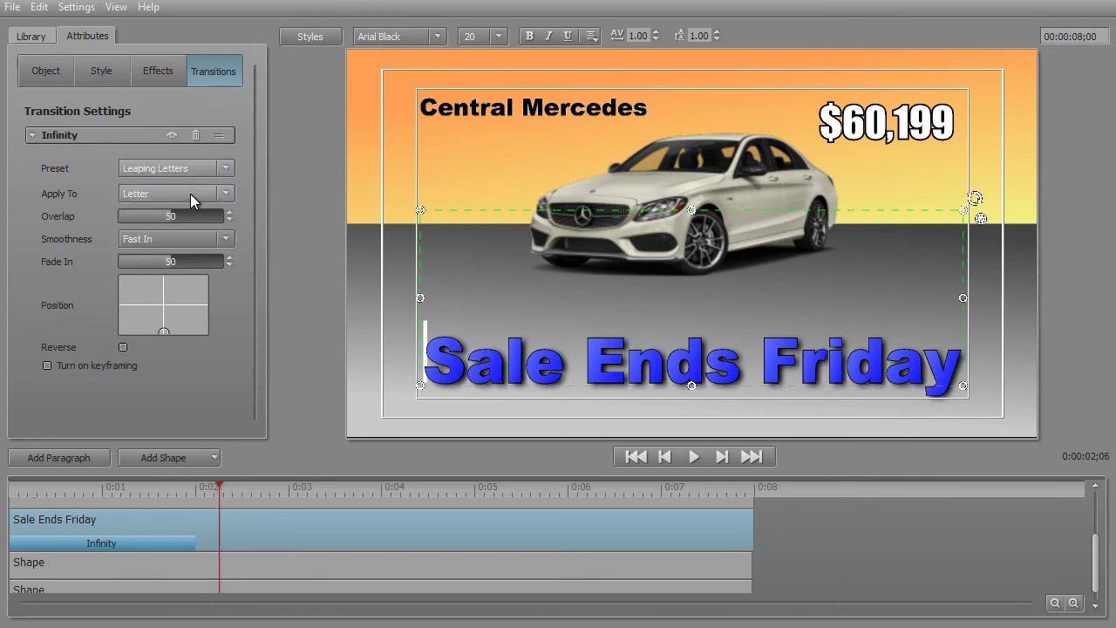
left_click_drag(218, 490, 7, 491)
left_click_drag(21, 480, 9, 483)
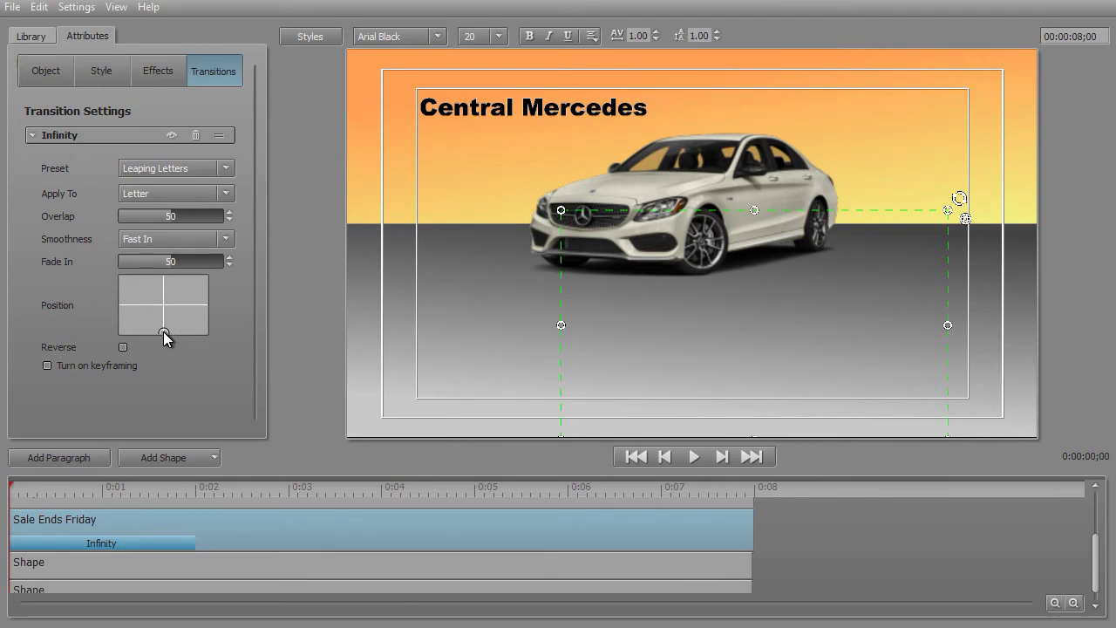
left_click_drag(12, 489, 152, 498)
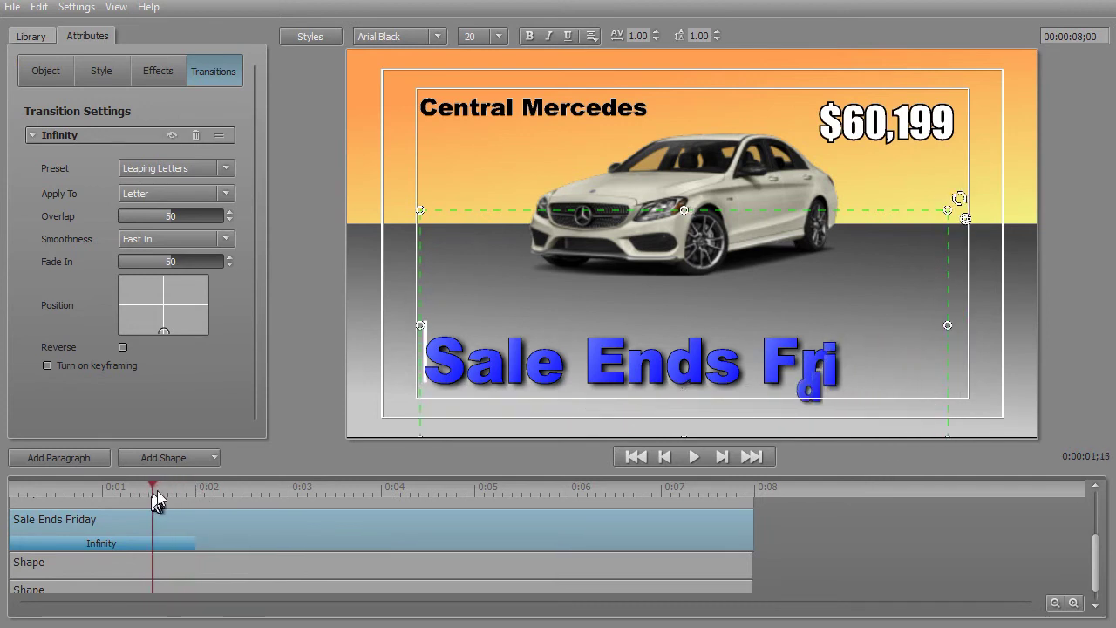
- Change the Infinity preset to Letter by Letter and scrub to replay the letter animation
left_click(225, 168)
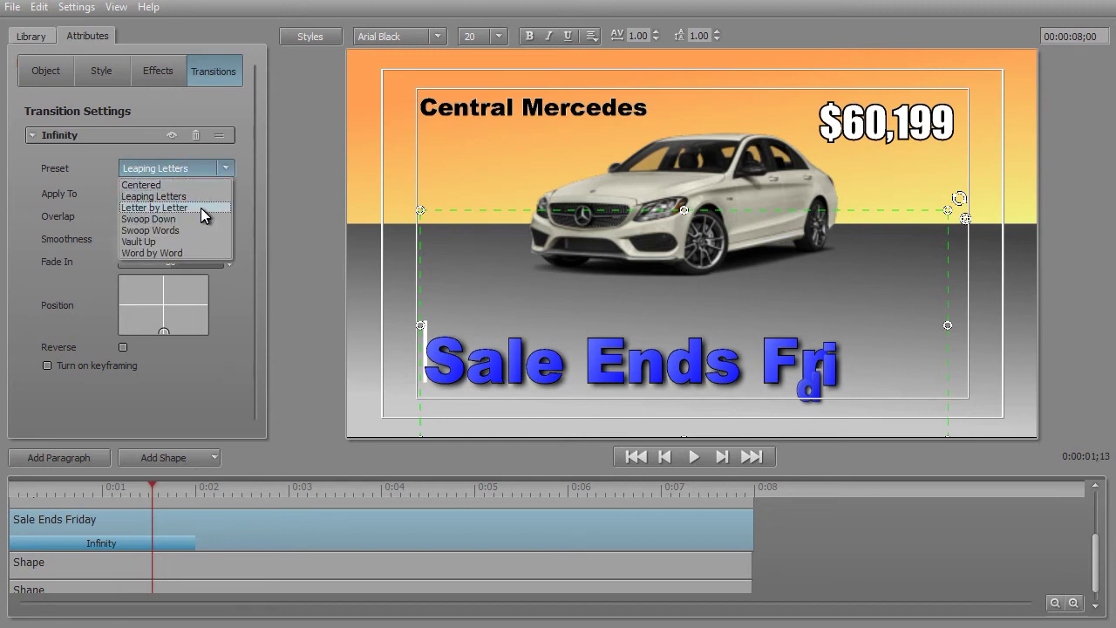
left_click(200, 208)
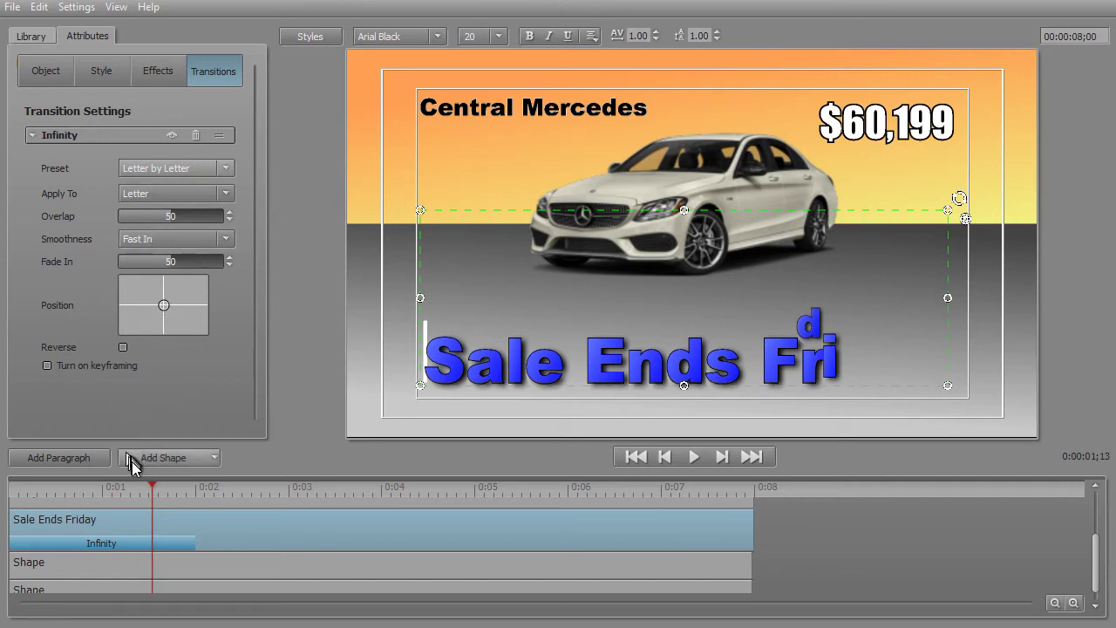
left_click_drag(155, 490, 212, 494)
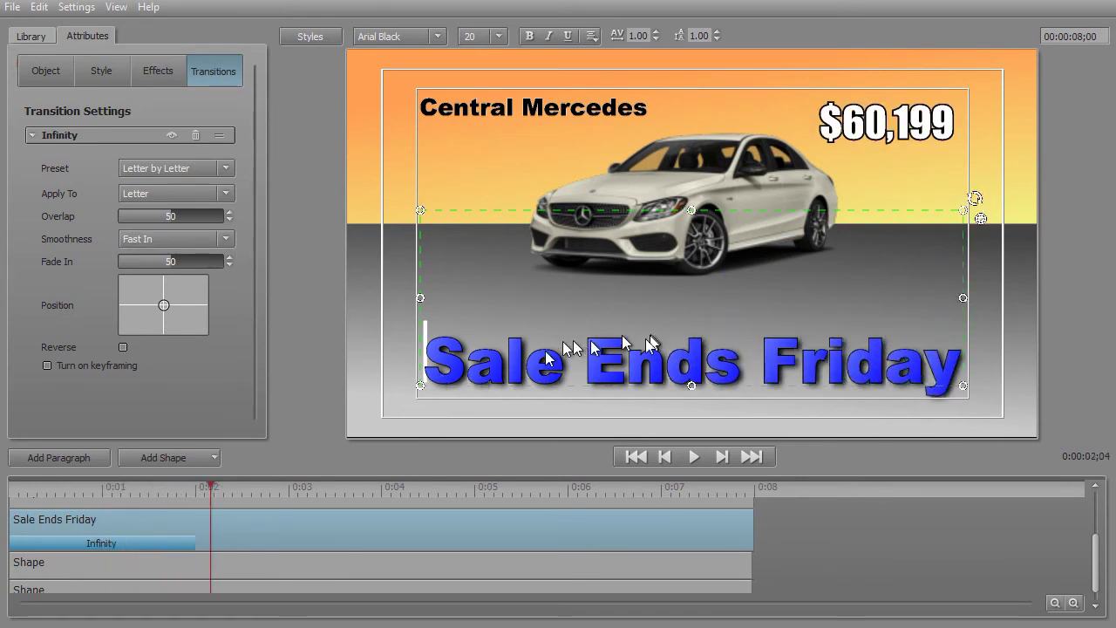
- Try the Swoop Down preset on the Infinity transition and rewind to preview it
left_click(225, 169)
left_click(189, 218)
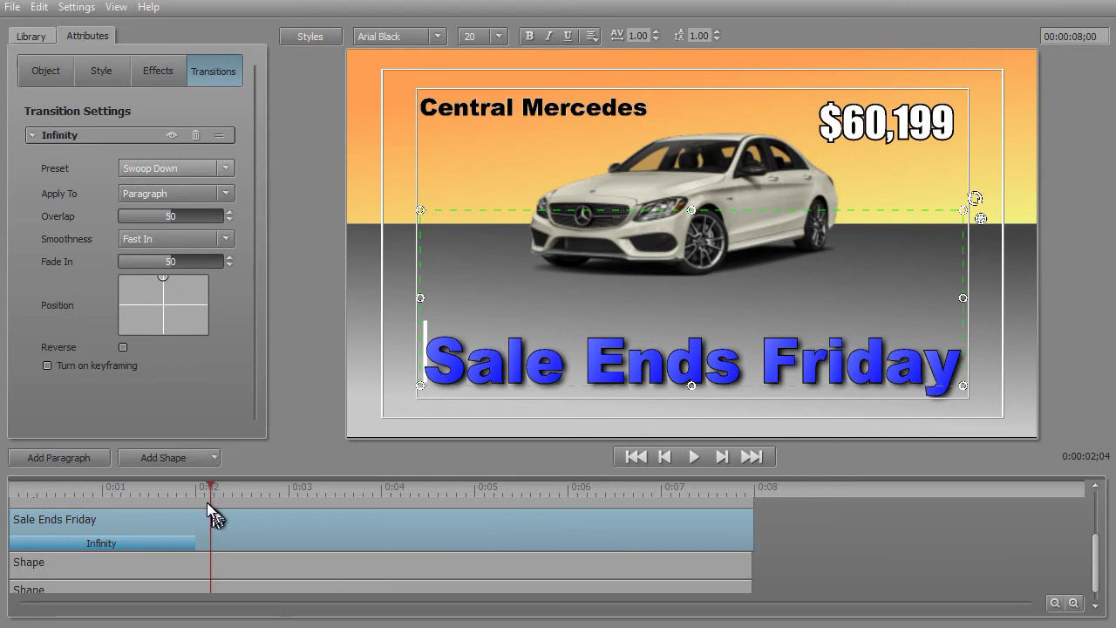
left_click_drag(212, 487, 170, 473)
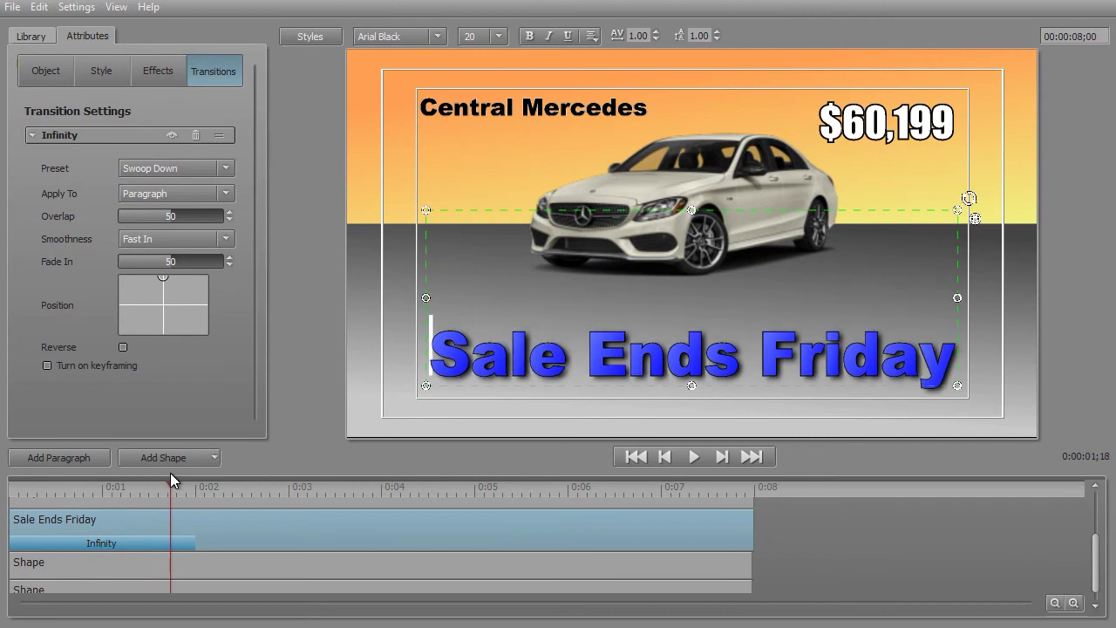
- Switch to the Swoop Words preset, deselect the clip and scrub back to about 0:01;01
left_click(223, 166)
left_click(195, 230)
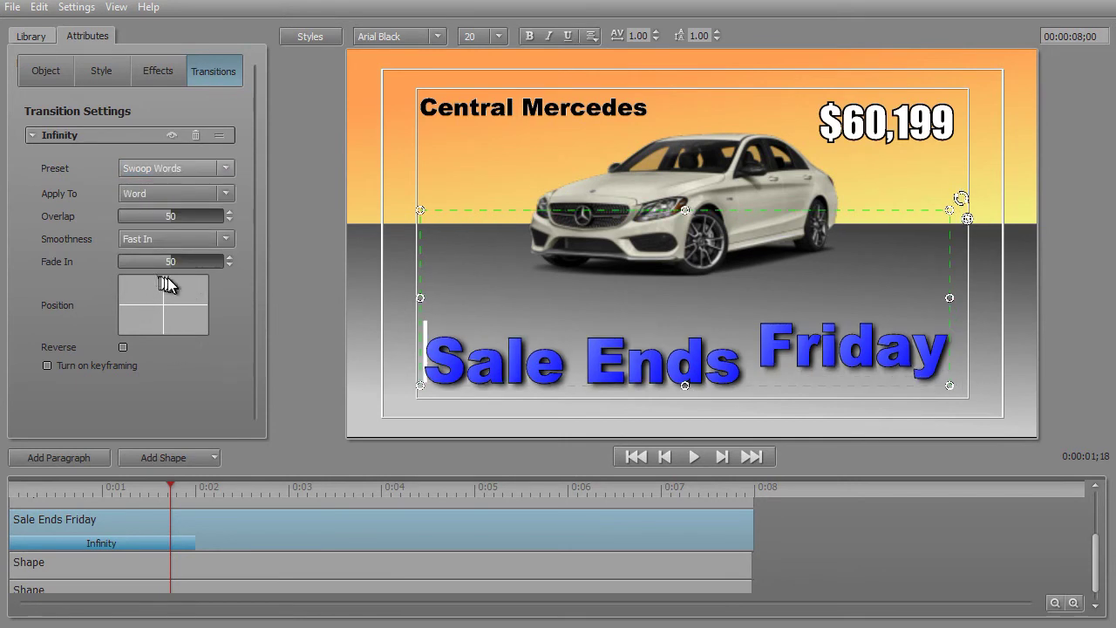
left_click(166, 487)
left_click_drag(169, 483, 80, 482)
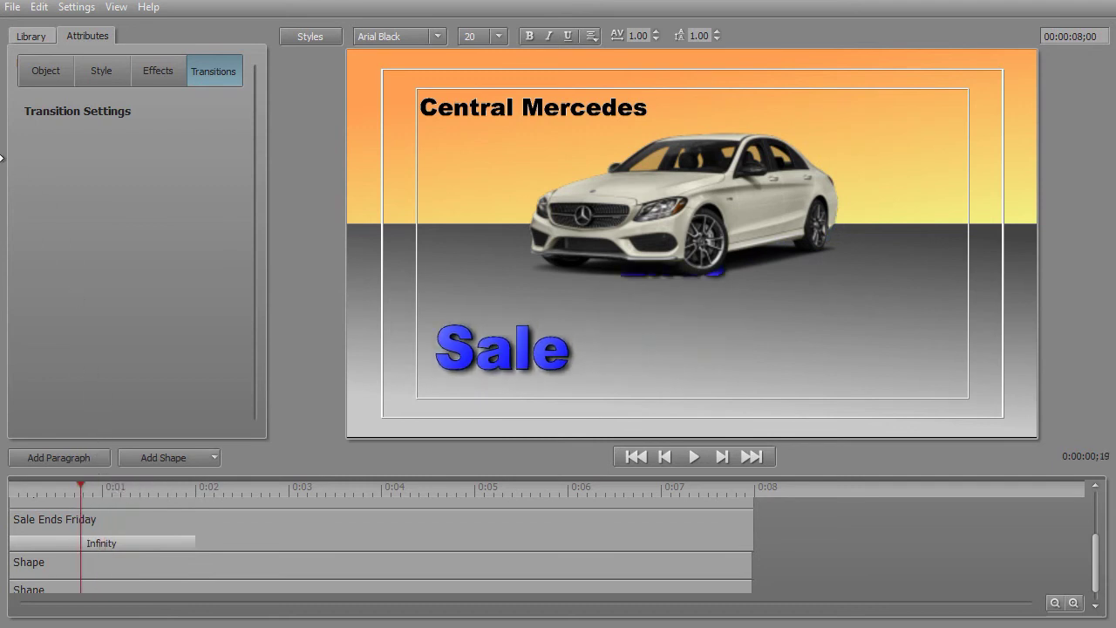
- Select the Infinity transition clip, change its preset to Vault Up and rewind the preview
left_click(31, 35)
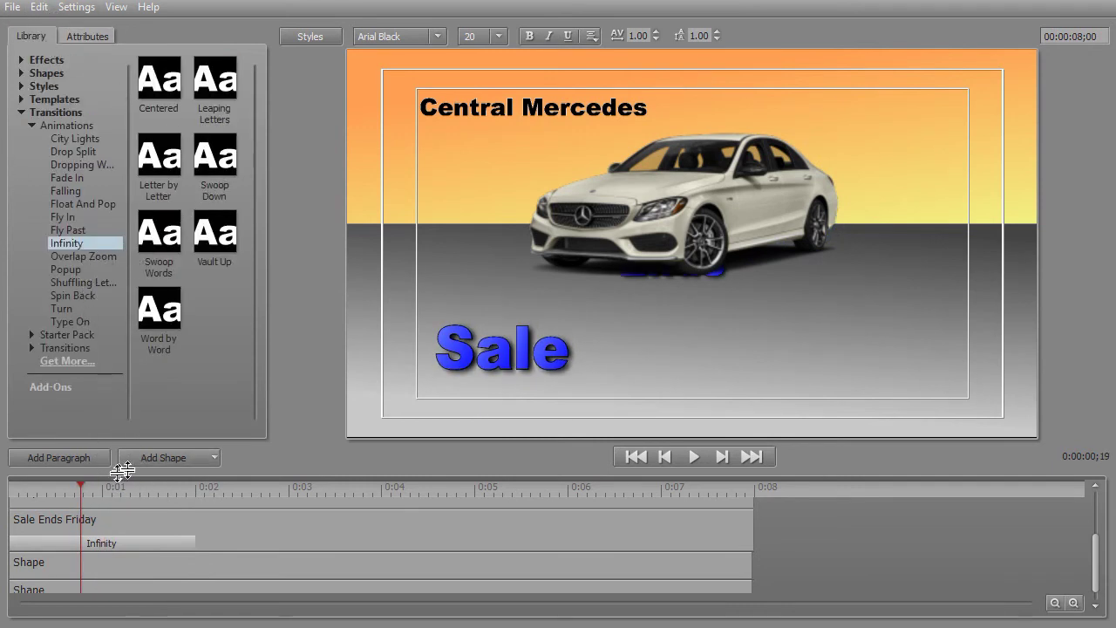
left_click(147, 545)
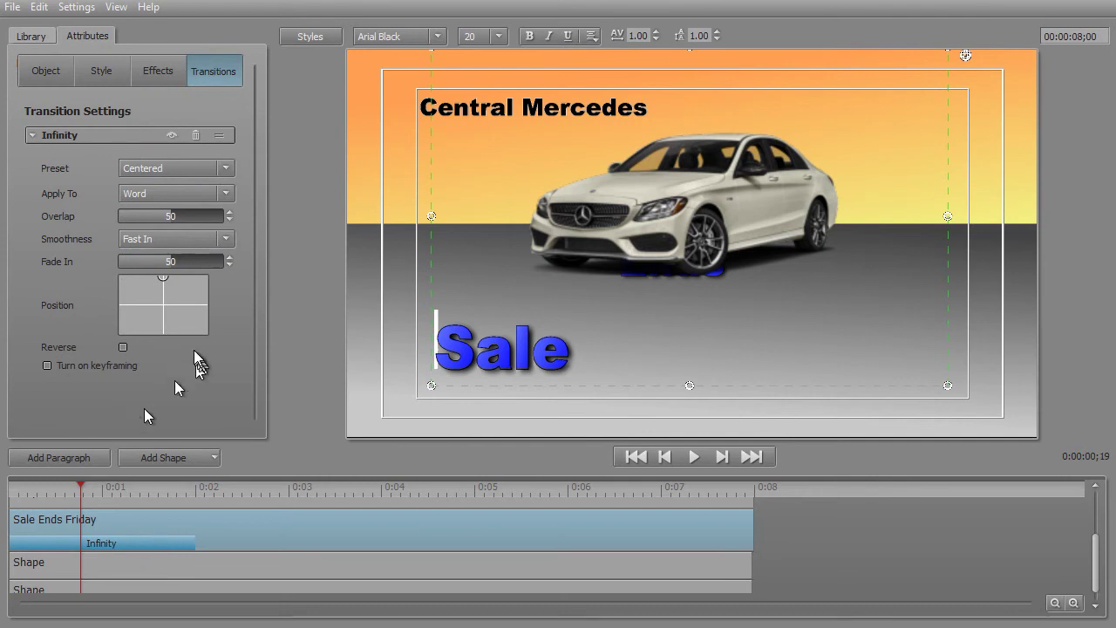
left_click(225, 168)
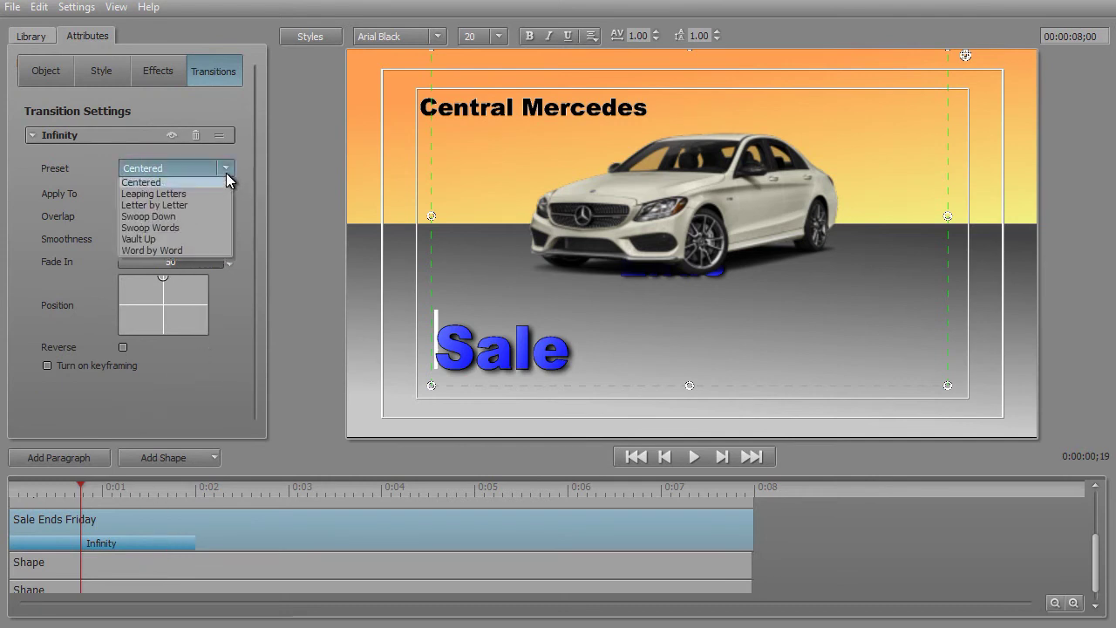
left_click(196, 240)
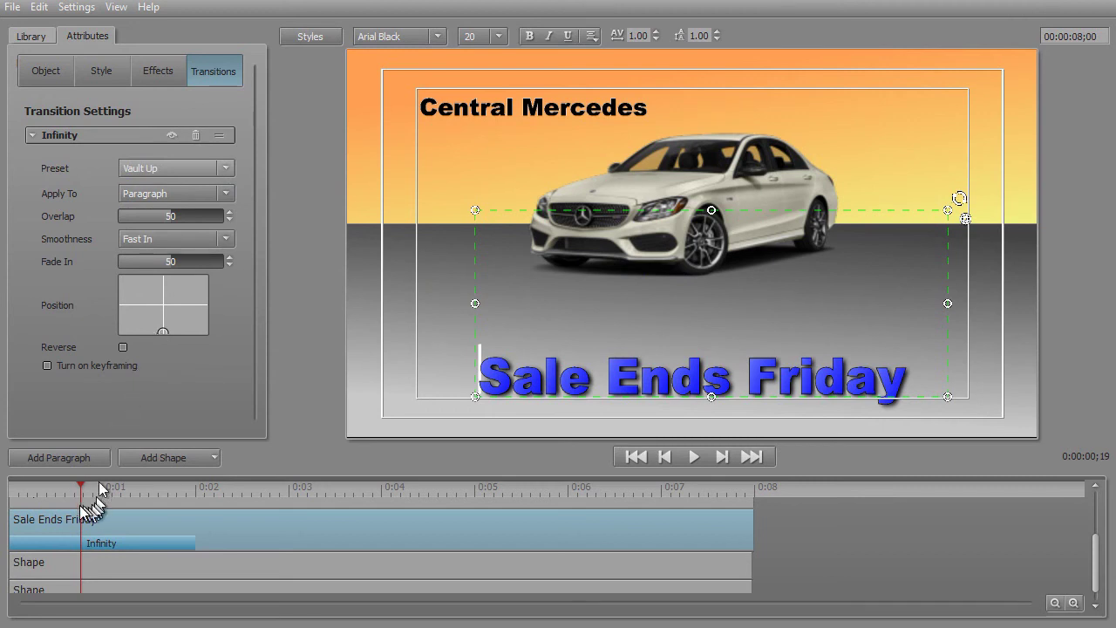
left_click_drag(79, 486, 151, 508)
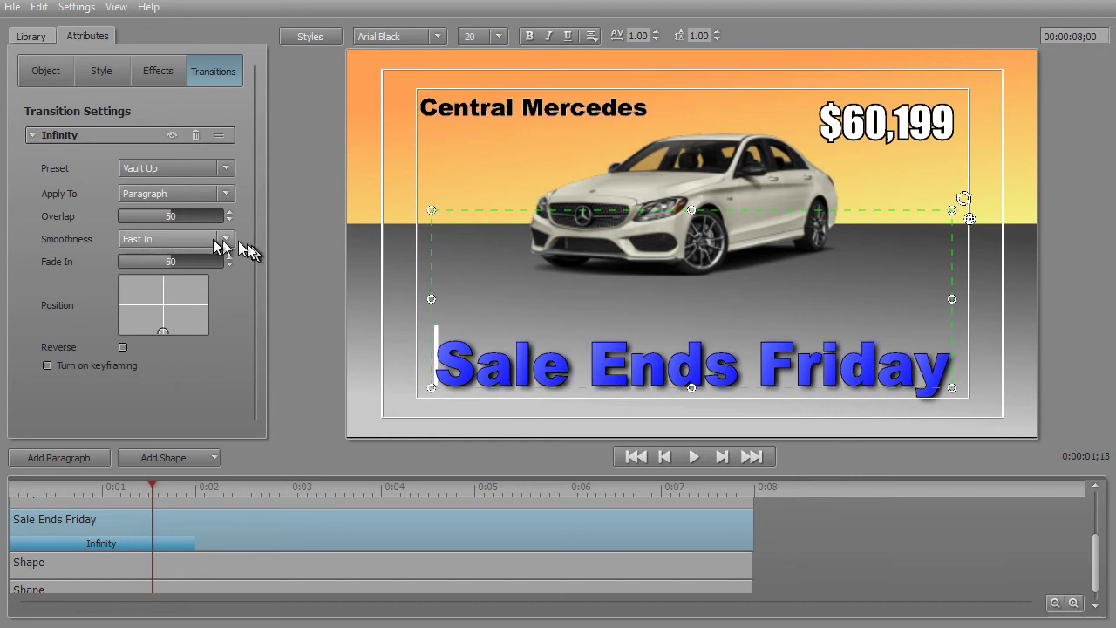
- Choose the Word by Word preset and scrub to see when Friday appears
left_click(224, 166)
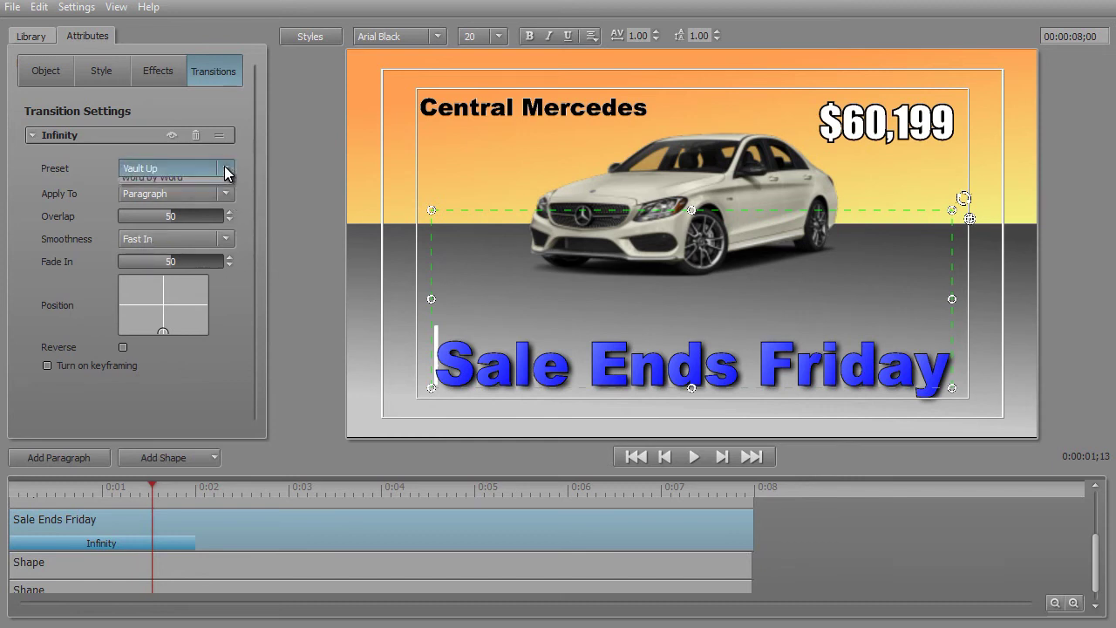
left_click(189, 252)
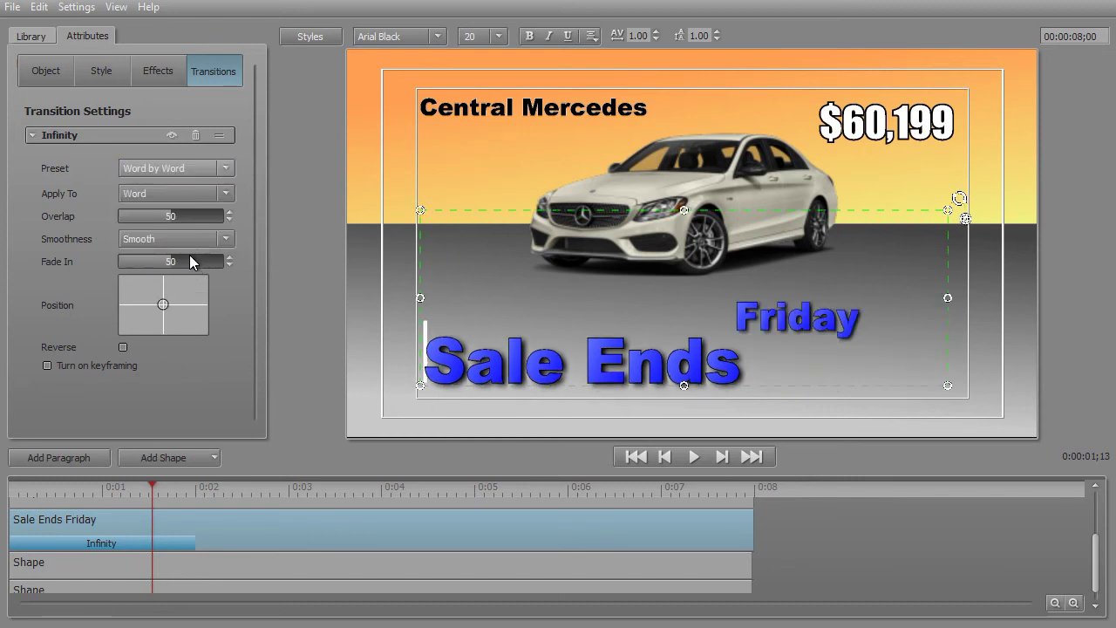
mouse_move(150, 490)
left_mouse_down()
mouse_move(101, 489)
mouse_move(136, 492)
left_mouse_up()
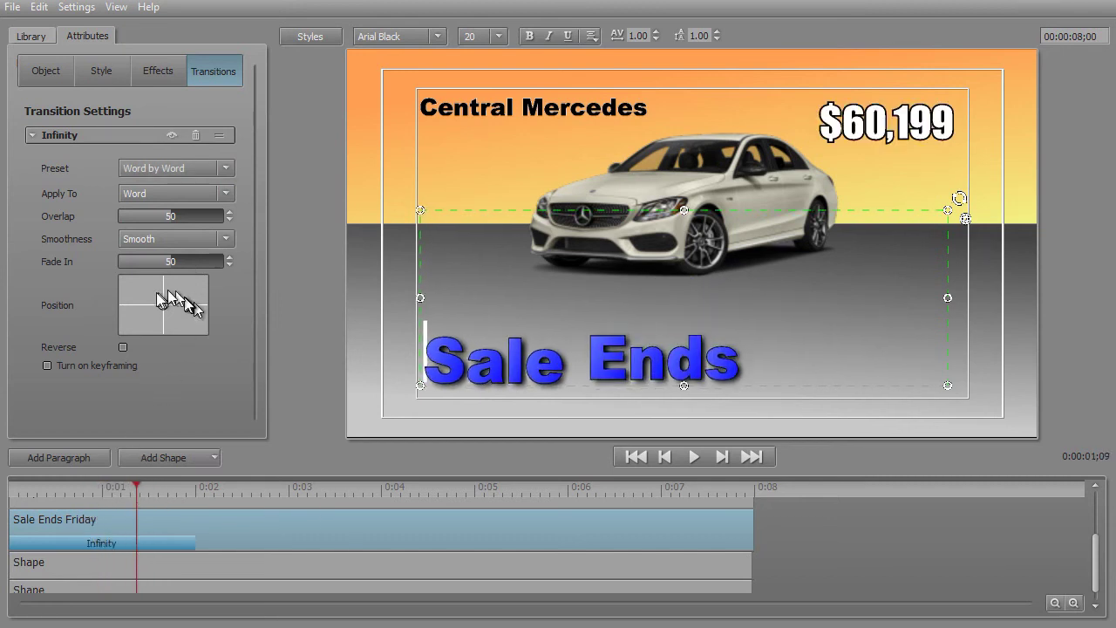
left_click_drag(140, 483, 200, 499)
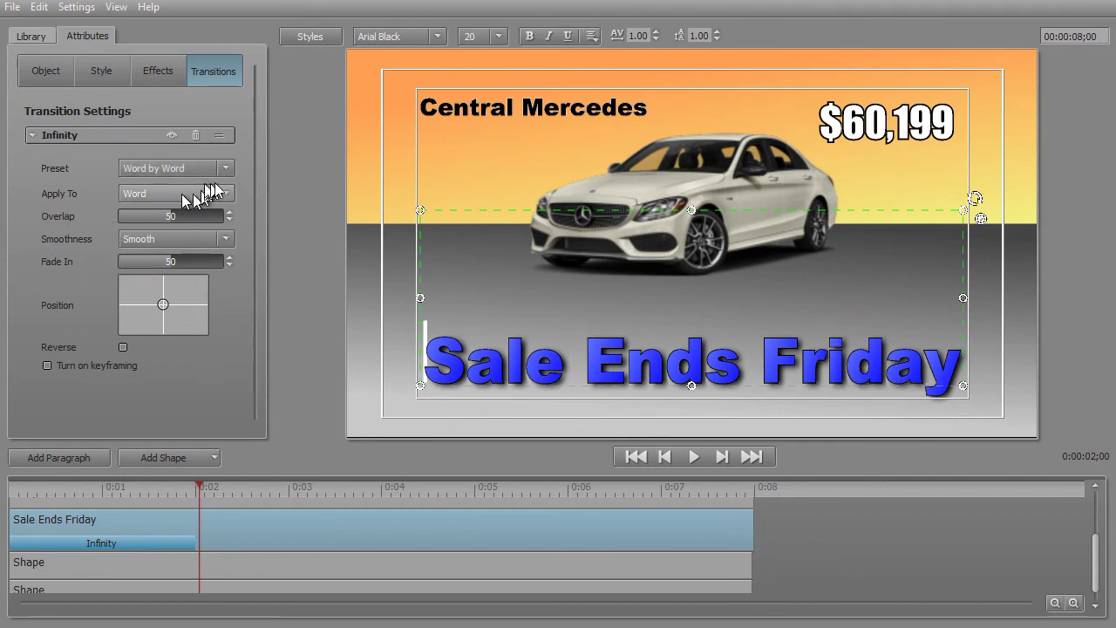
- Move the transition position to the left edge, set smoothness to Normal, and replay from the start
left_click_drag(163, 305, 122, 303)
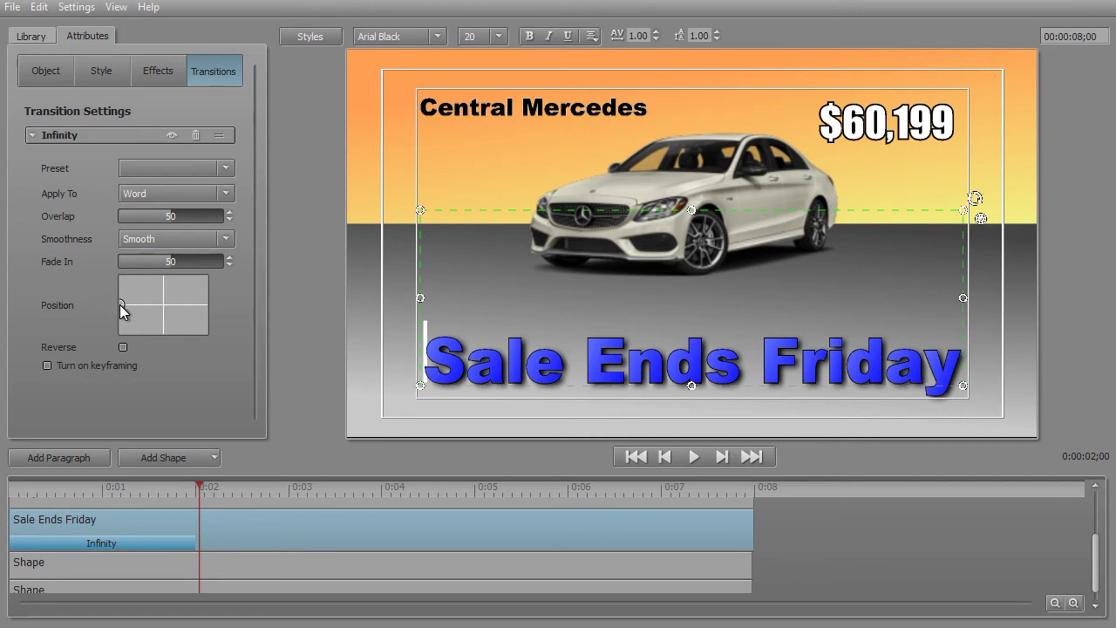
left_click(226, 240)
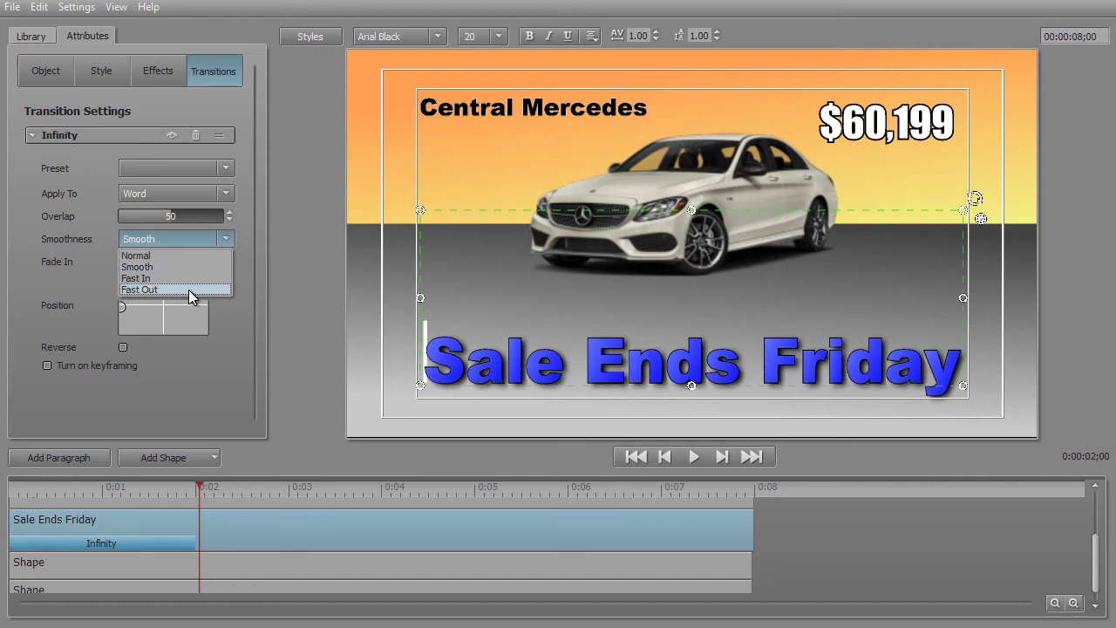
left_click(182, 256)
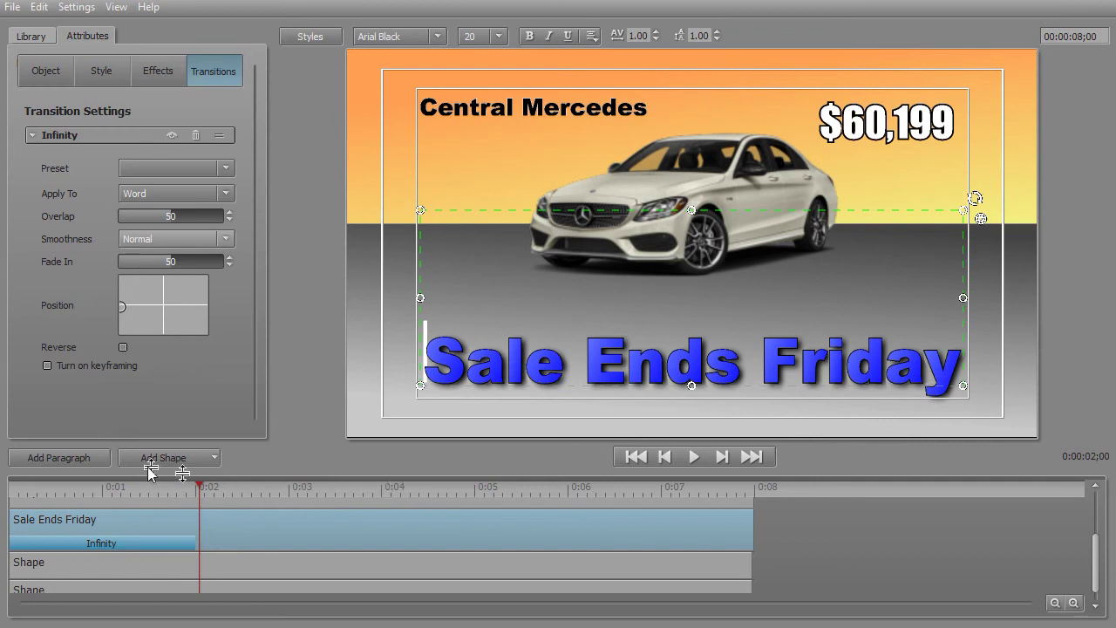
left_click_drag(201, 486, 237, 523)
left_click(698, 456)
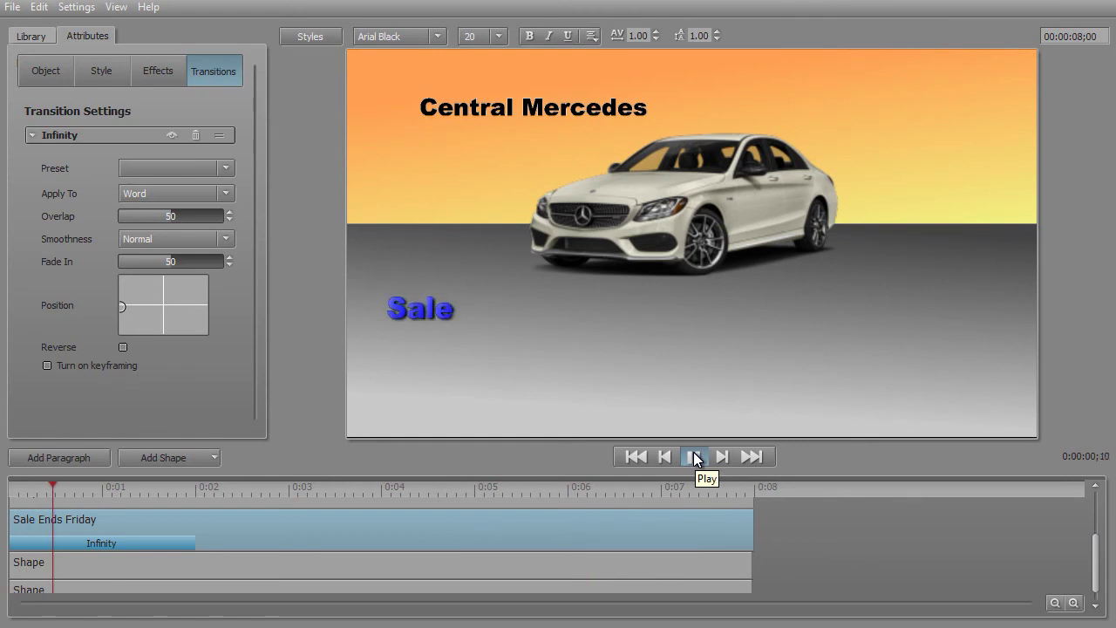
- Change the smoothness to Fast In and play the animation from the start
left_click(693, 454)
left_click(225, 239)
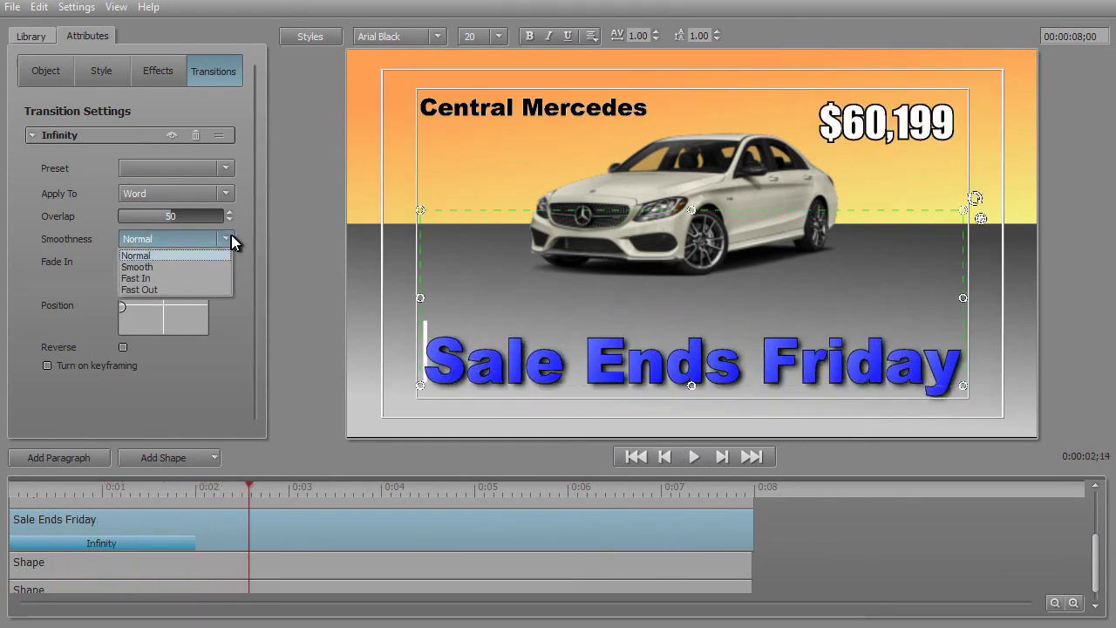
left_click(191, 278)
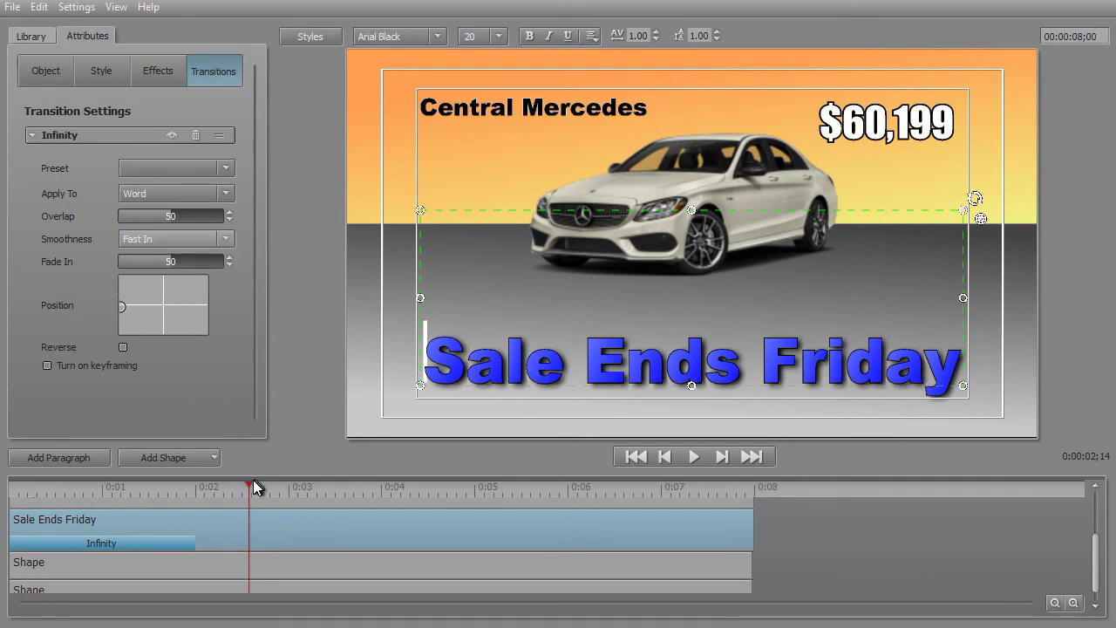
left_click_drag(239, 488, 12, 488)
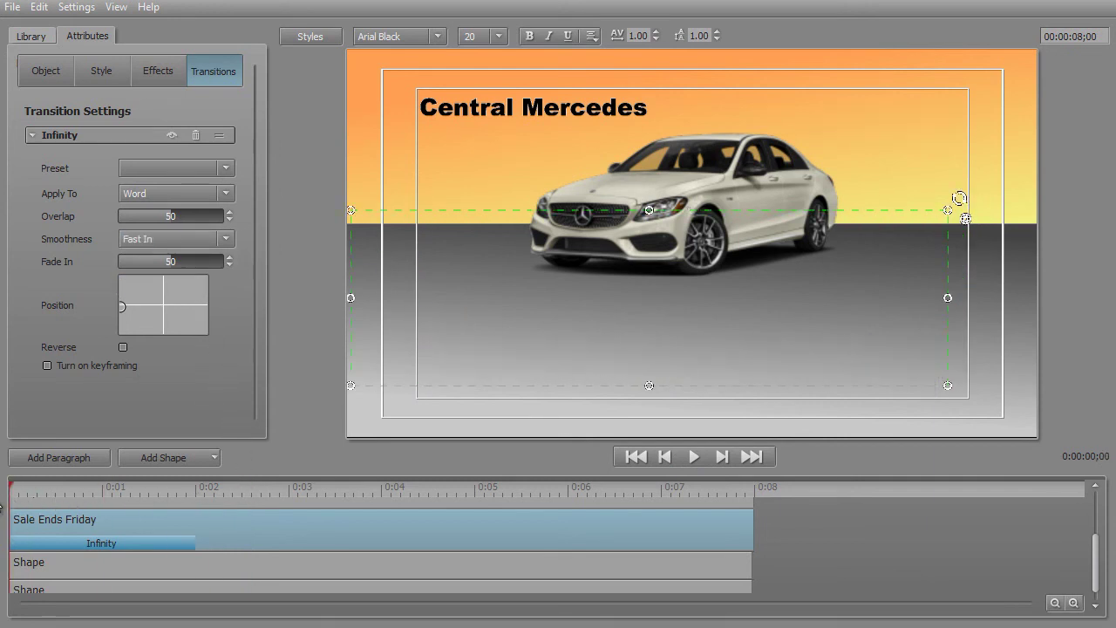
left_click(694, 456)
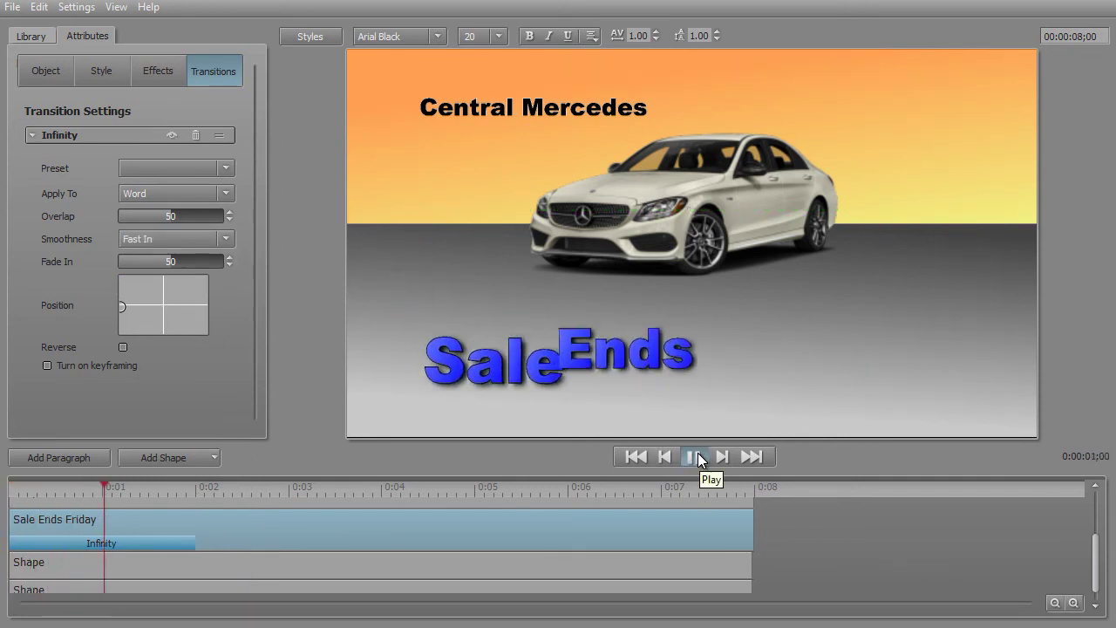
left_click(697, 455)
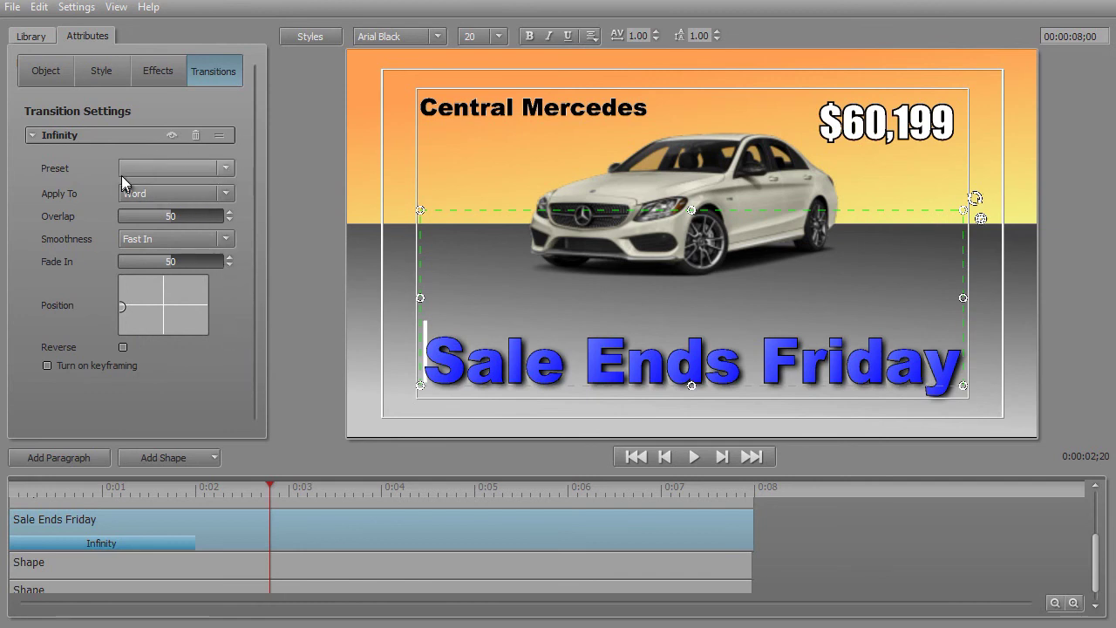
- Revert the Infinity preset to Centered and play the title from the start to check it
left_click(226, 168)
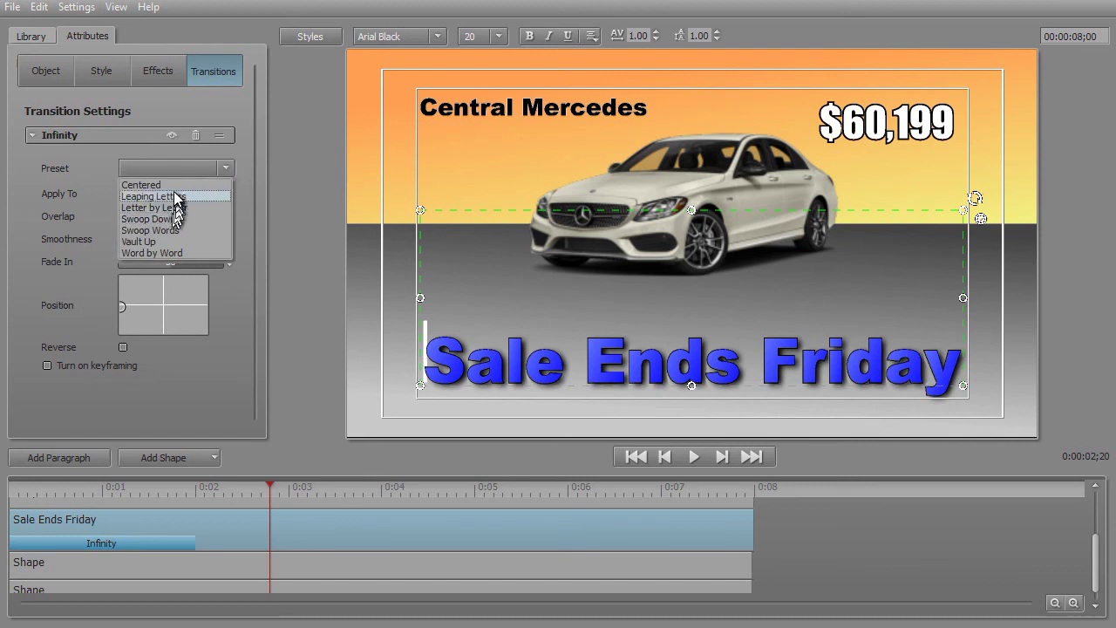
left_click(172, 186)
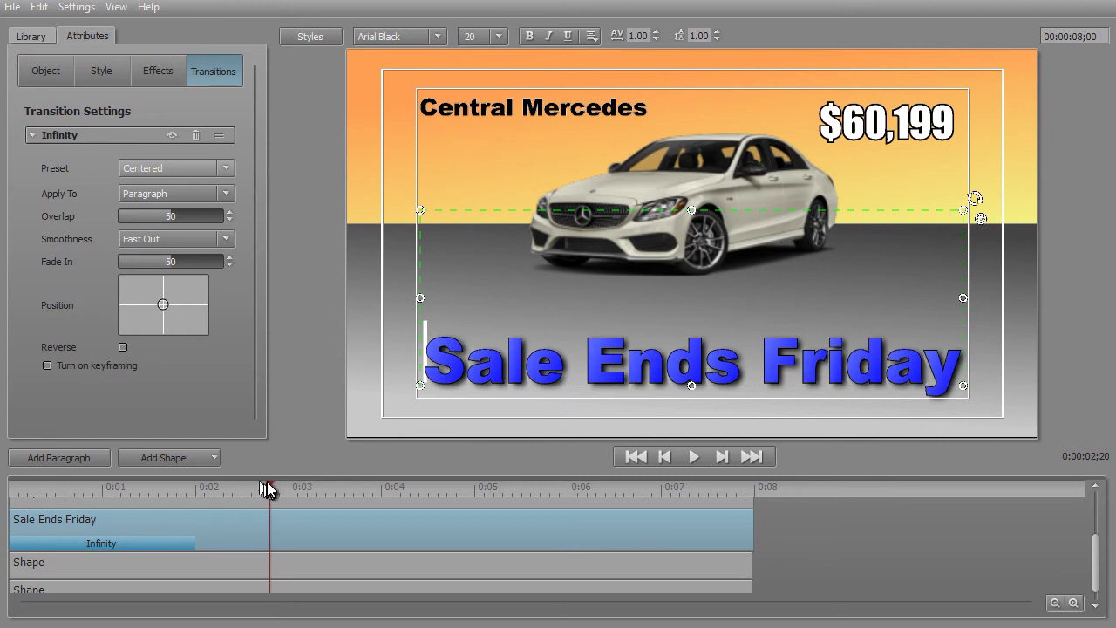
key("Home")
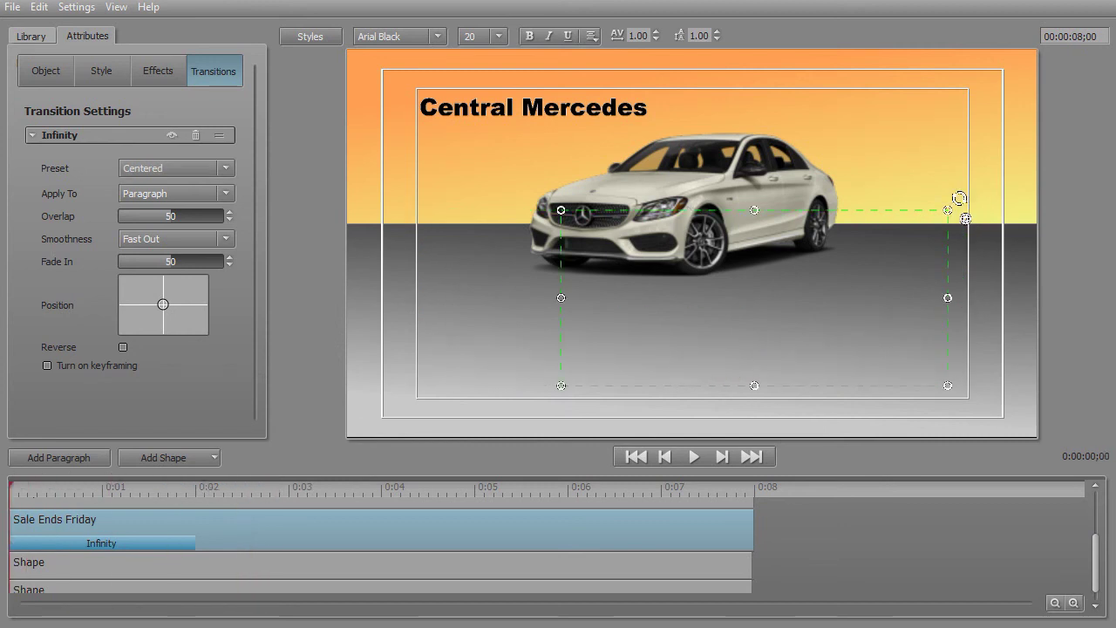
left_click(696, 456)
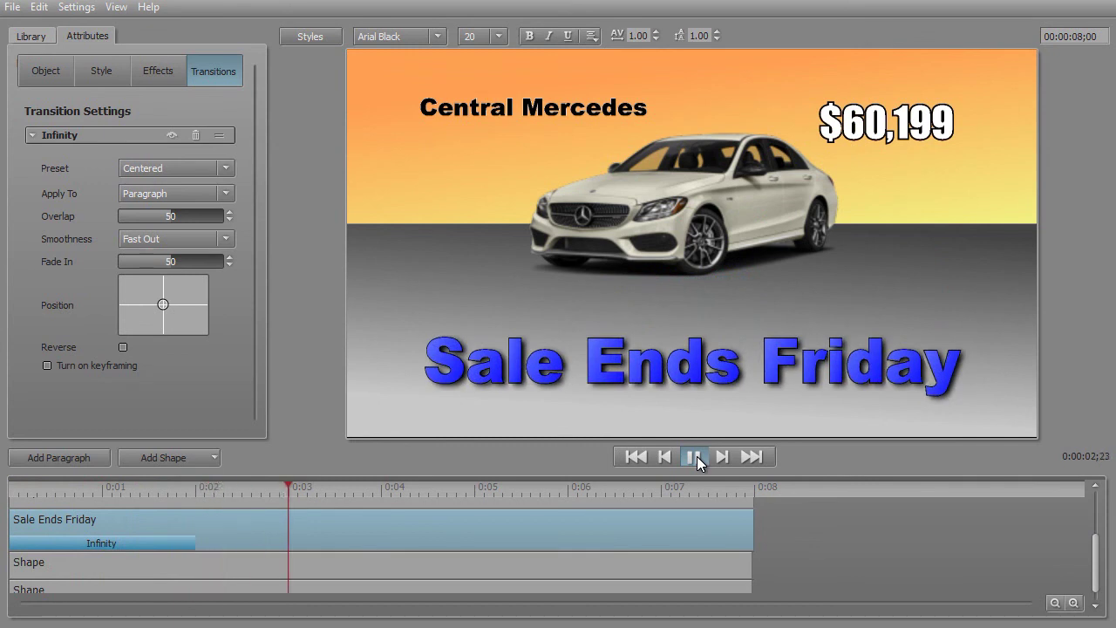
left_click(696, 456)
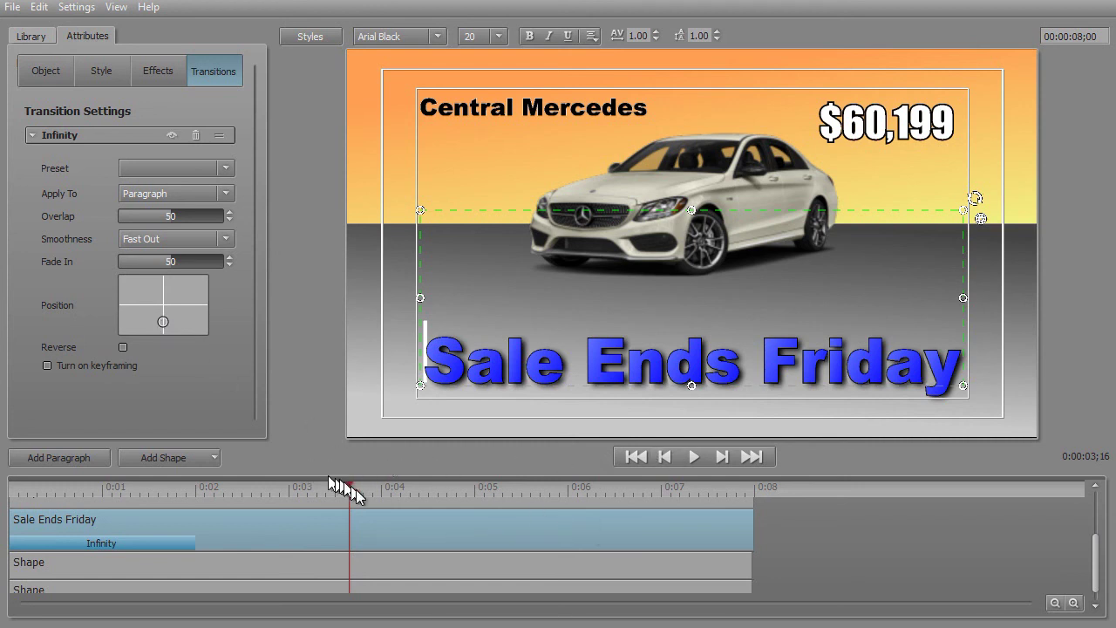
left_click_drag(348, 490, 12, 491)
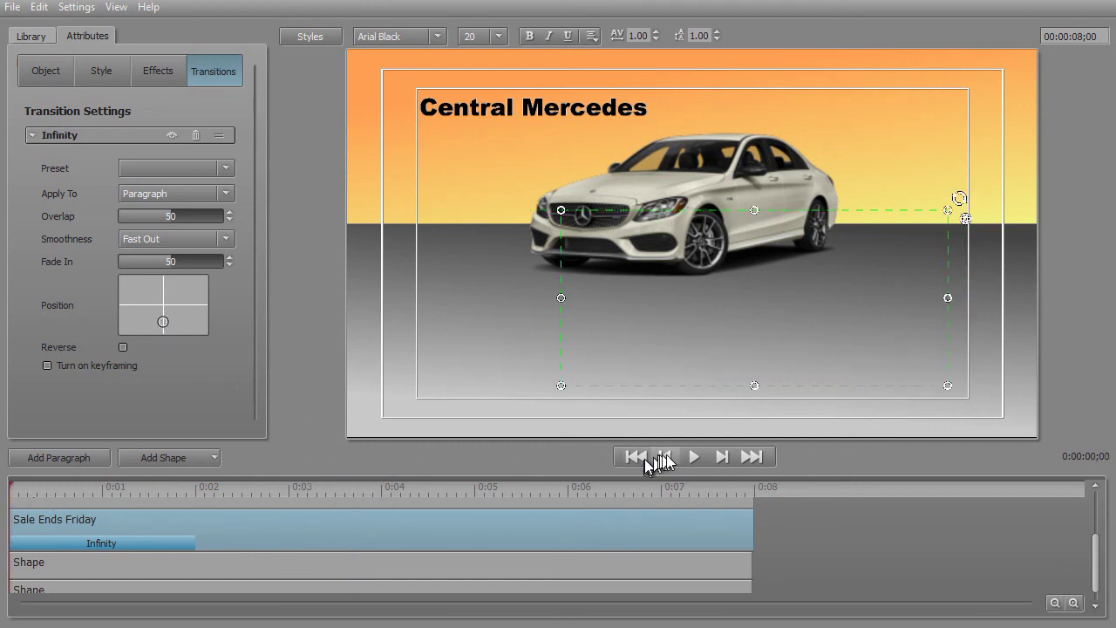
left_click(694, 457)
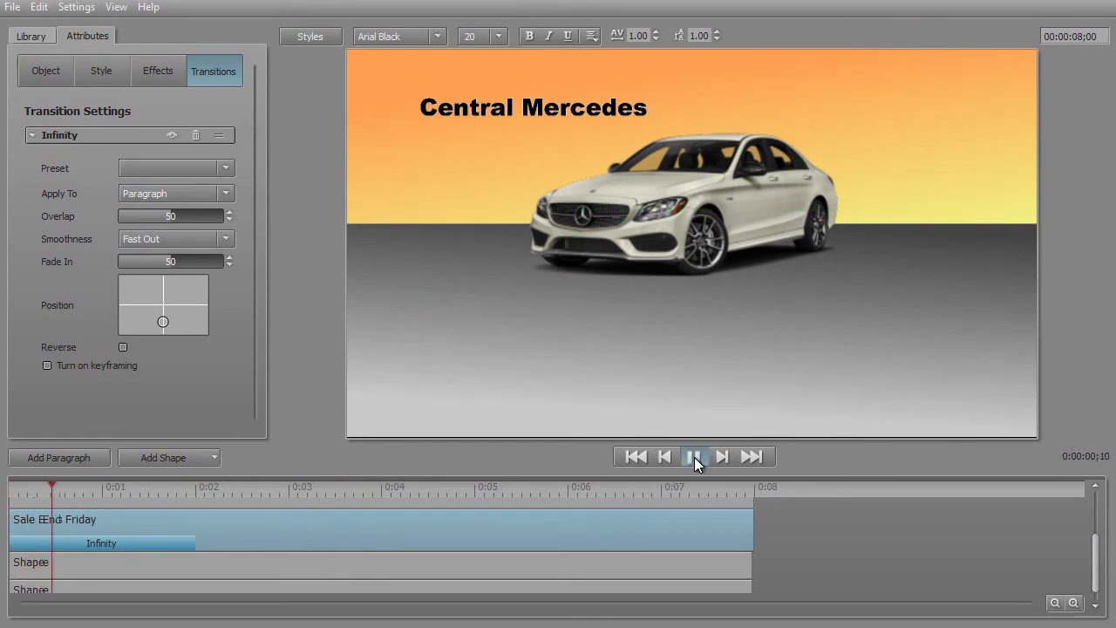